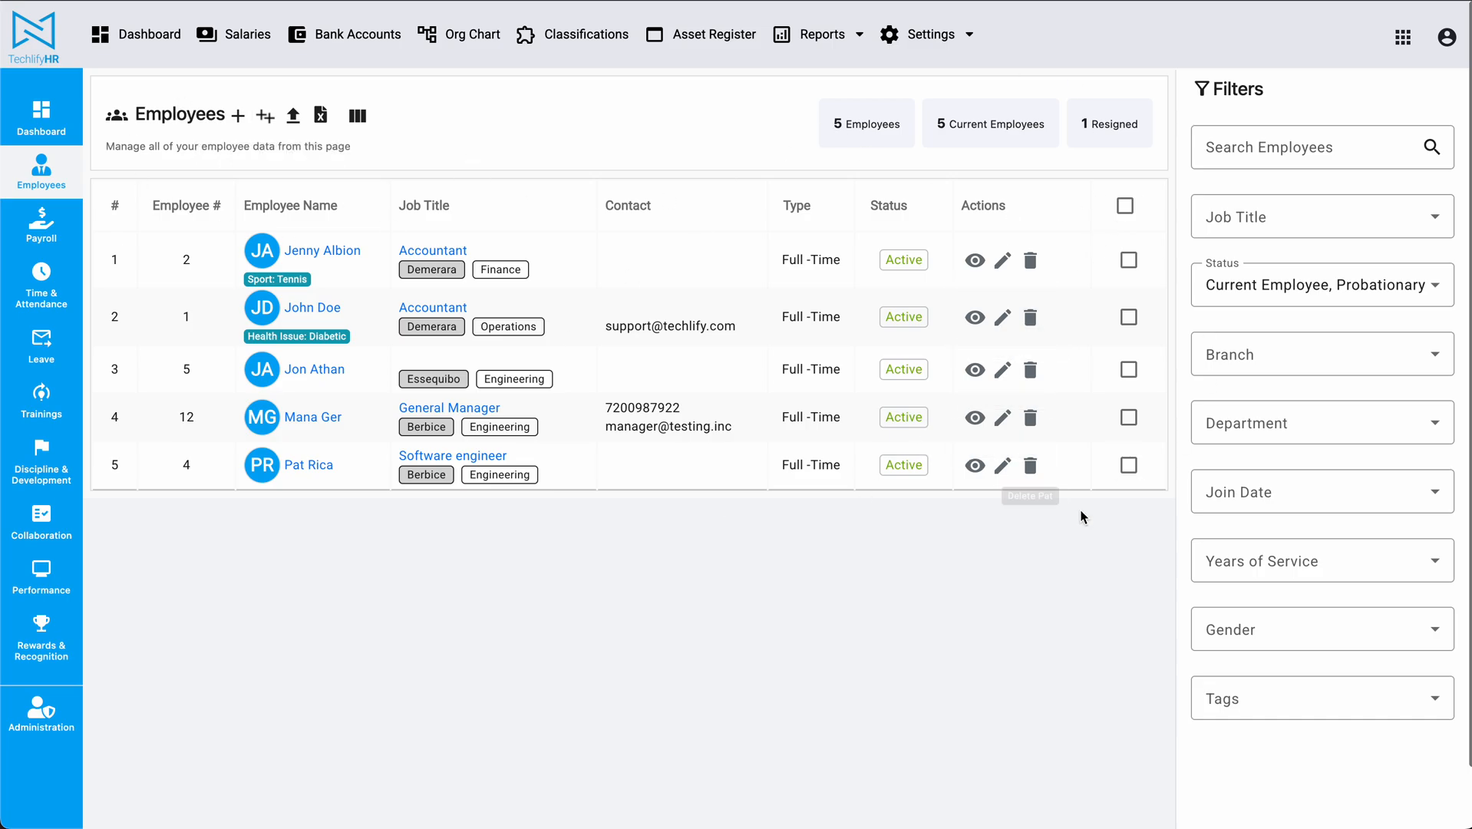
Filter the employee list to 0 to 9 years of service
{"action": "left_click", "coordinate": [1301, 574]}
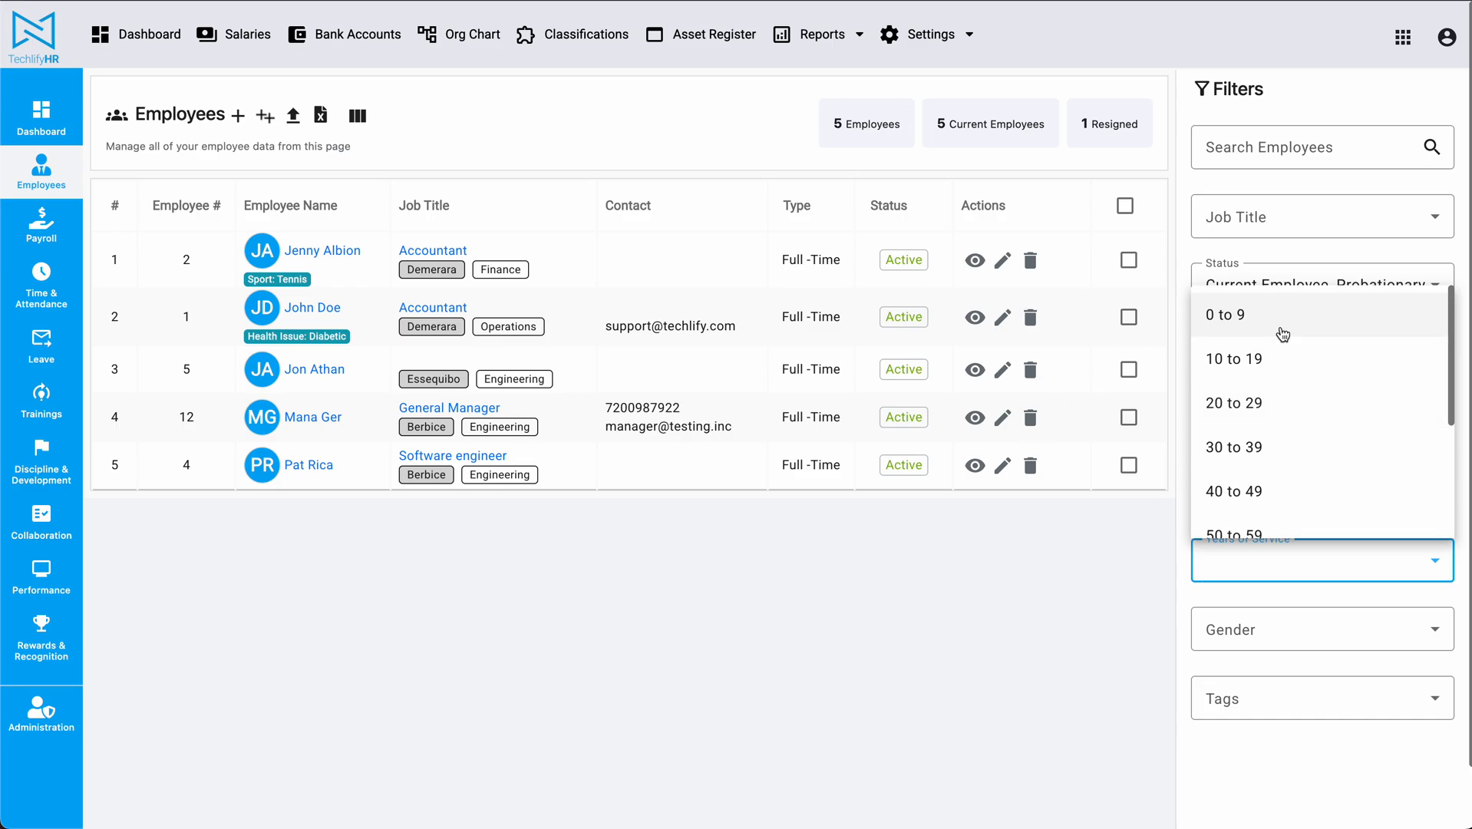
{"action": "left_click", "coordinate": [1240, 317]}
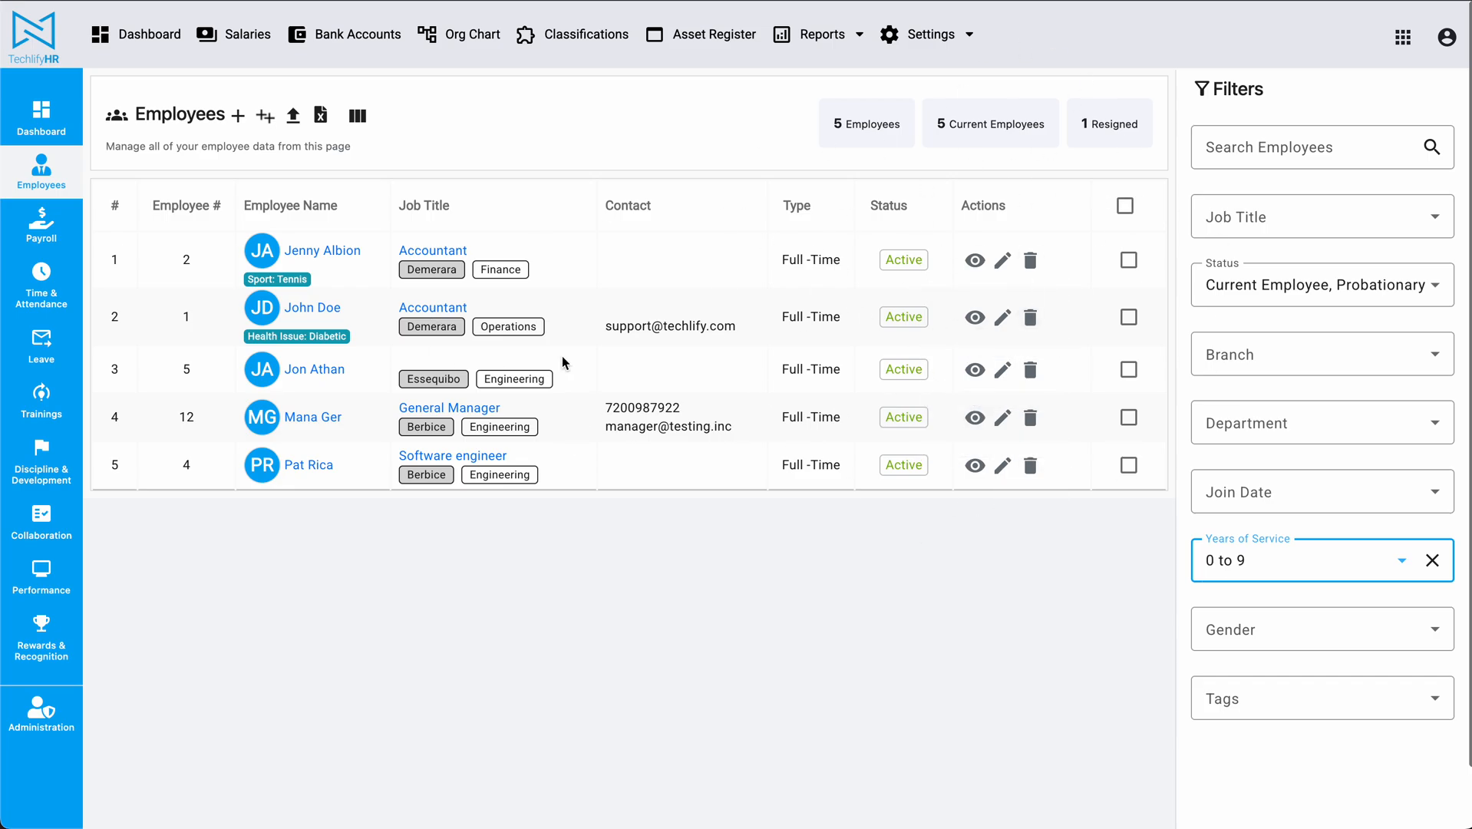
Add the Years Of Service column to the employee table
{"action": "left_click", "coordinate": [357, 117]}
{"action": "left_click", "coordinate": [357, 116]}
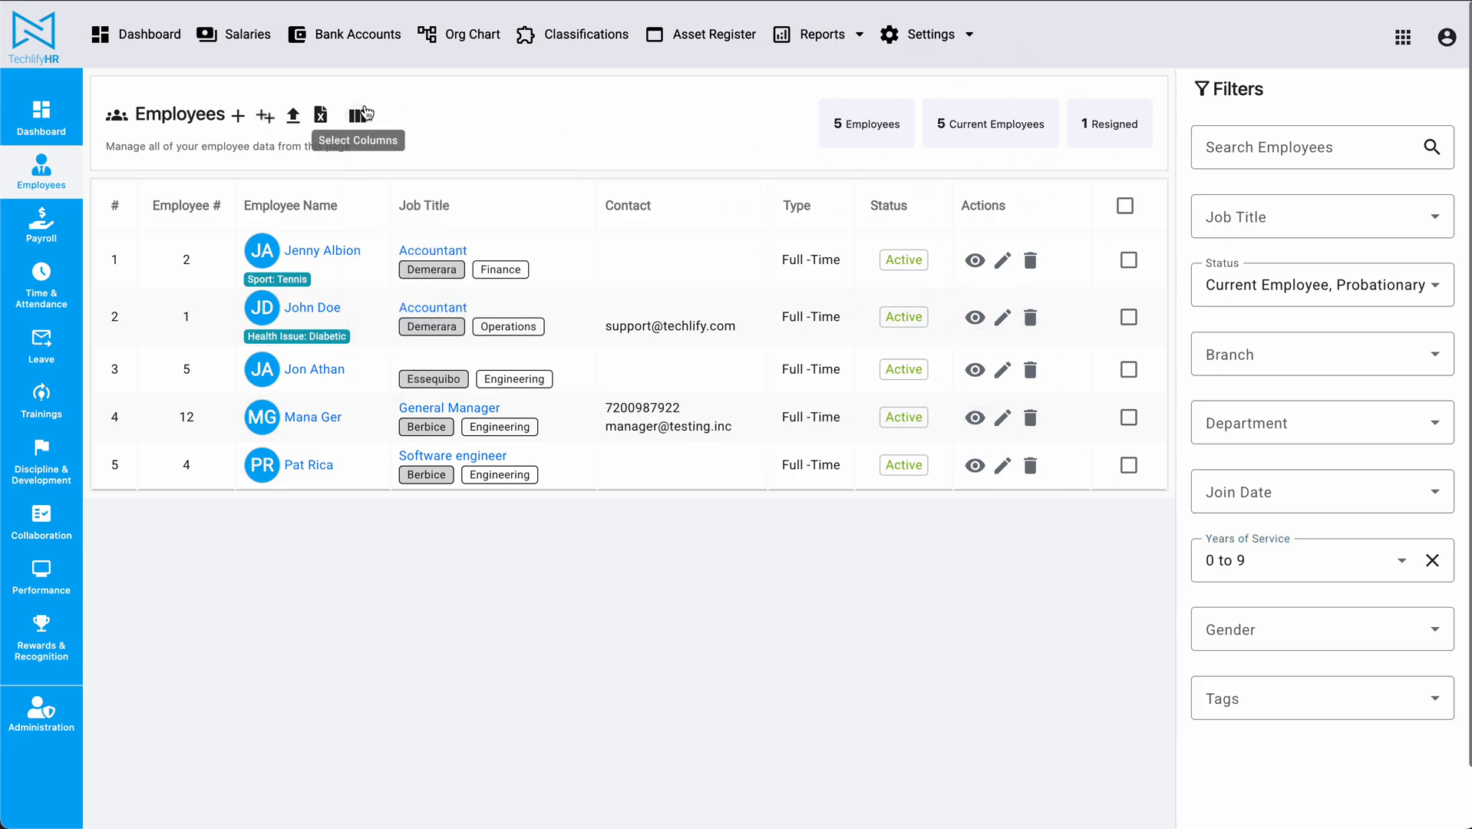
{"action": "left_click", "coordinate": [358, 118]}
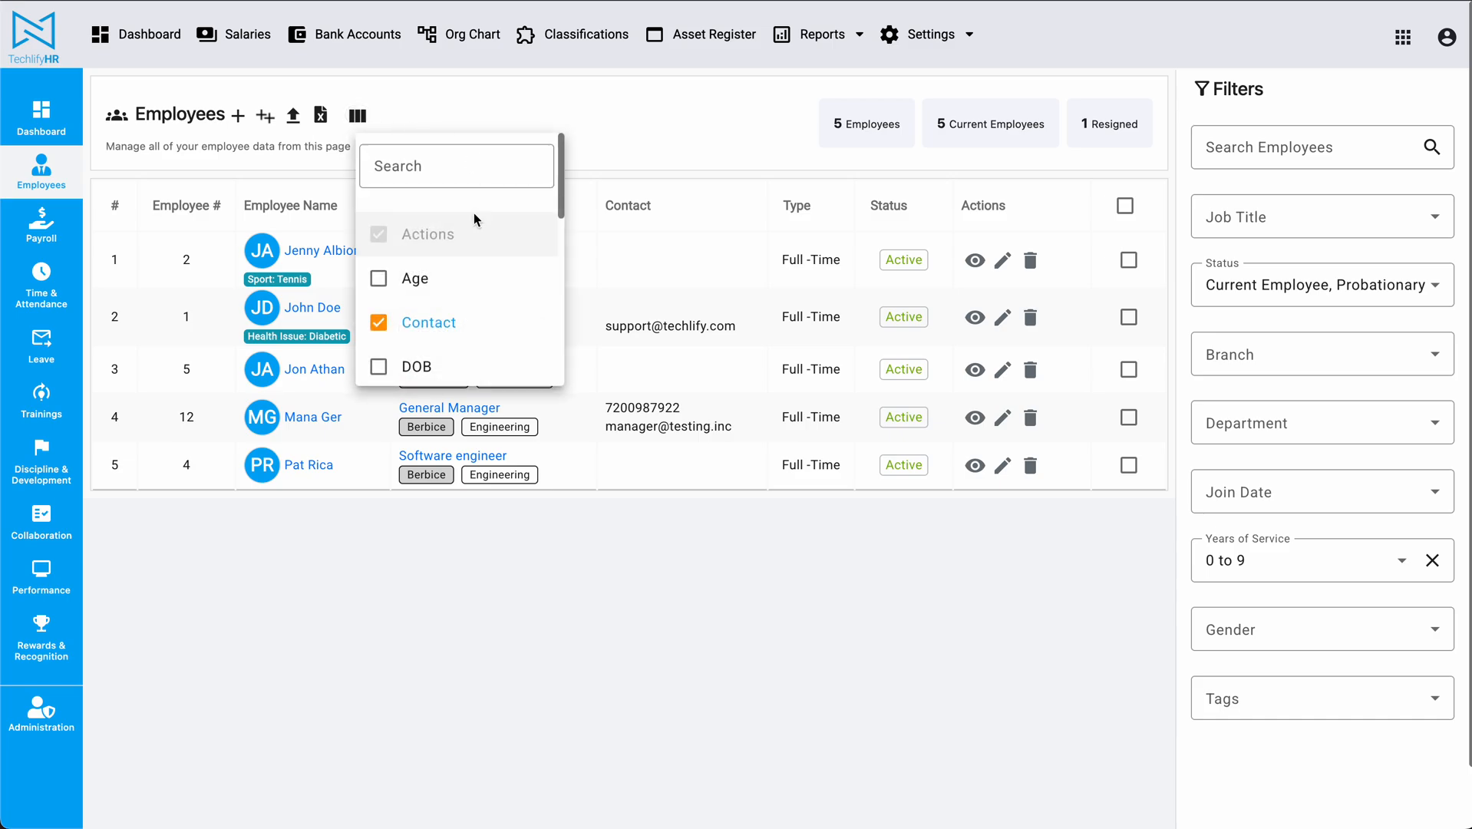
{"action": "scroll", "coordinate": [409, 284], "scroll_direction": "down", "scroll_amount": 3}
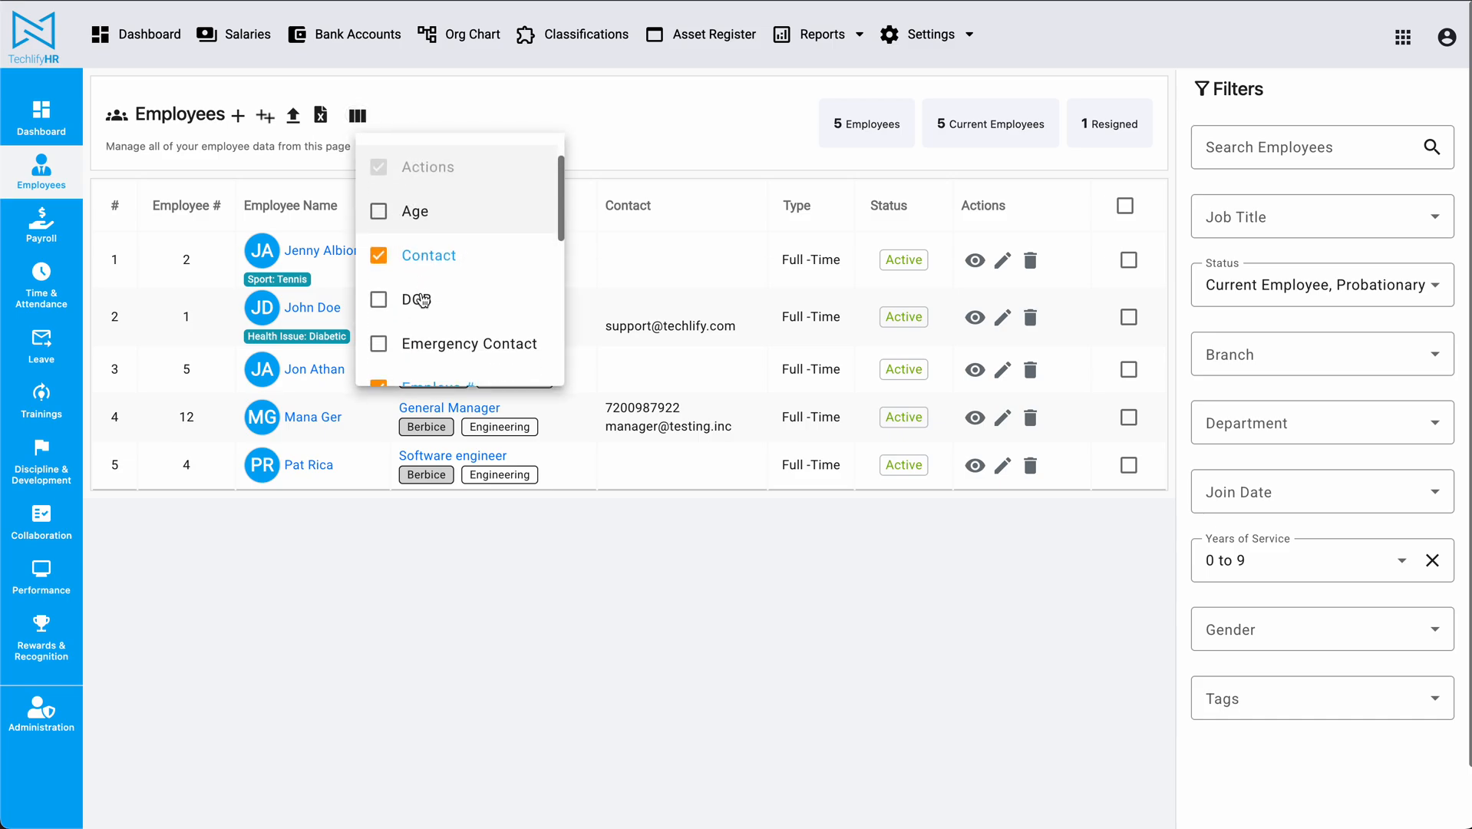
{"action": "scroll", "coordinate": [453, 200], "scroll_direction": "down", "scroll_amount": 5}
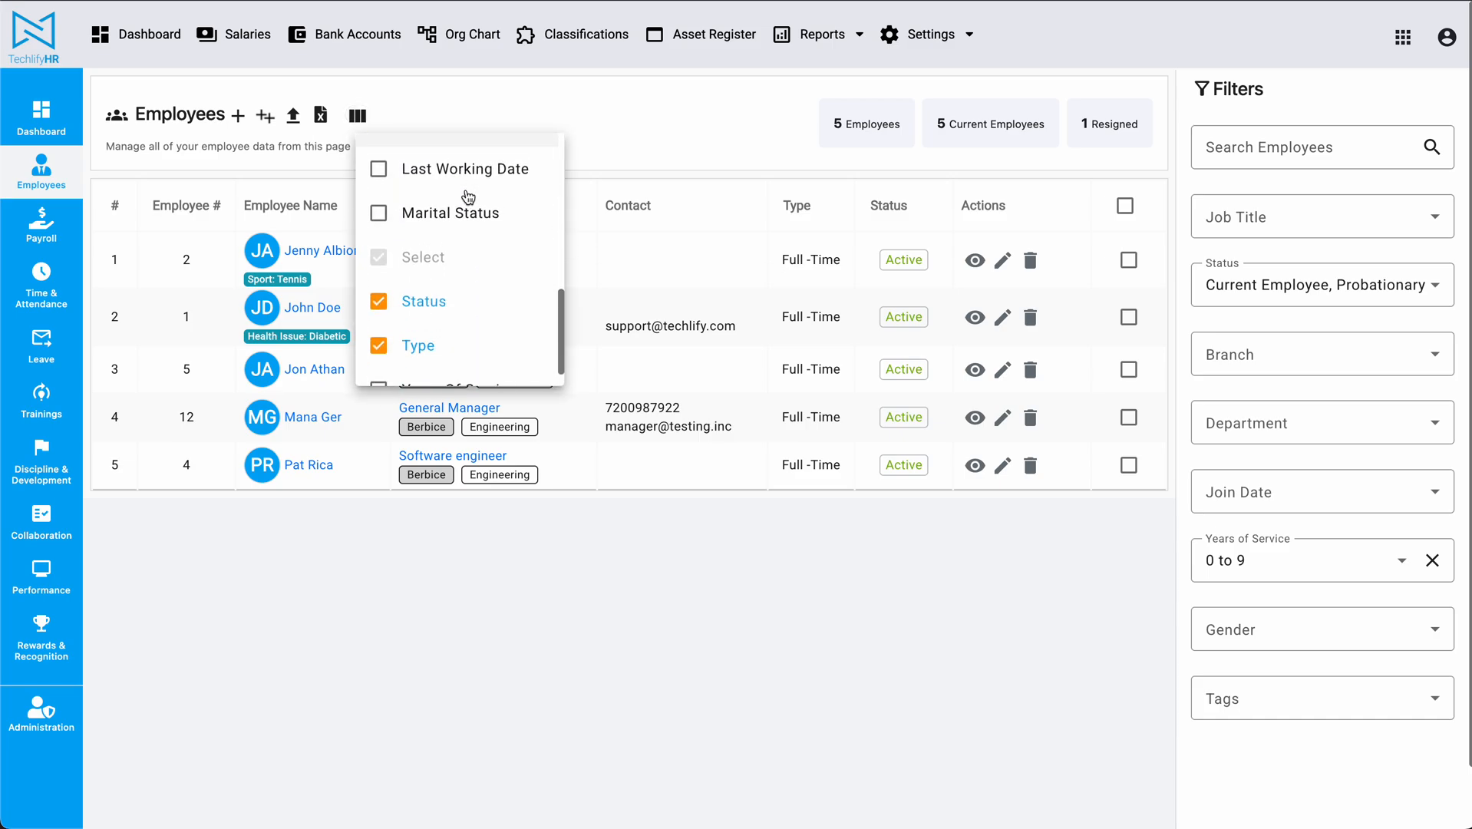
{"action": "left_click", "coordinate": [442, 369]}
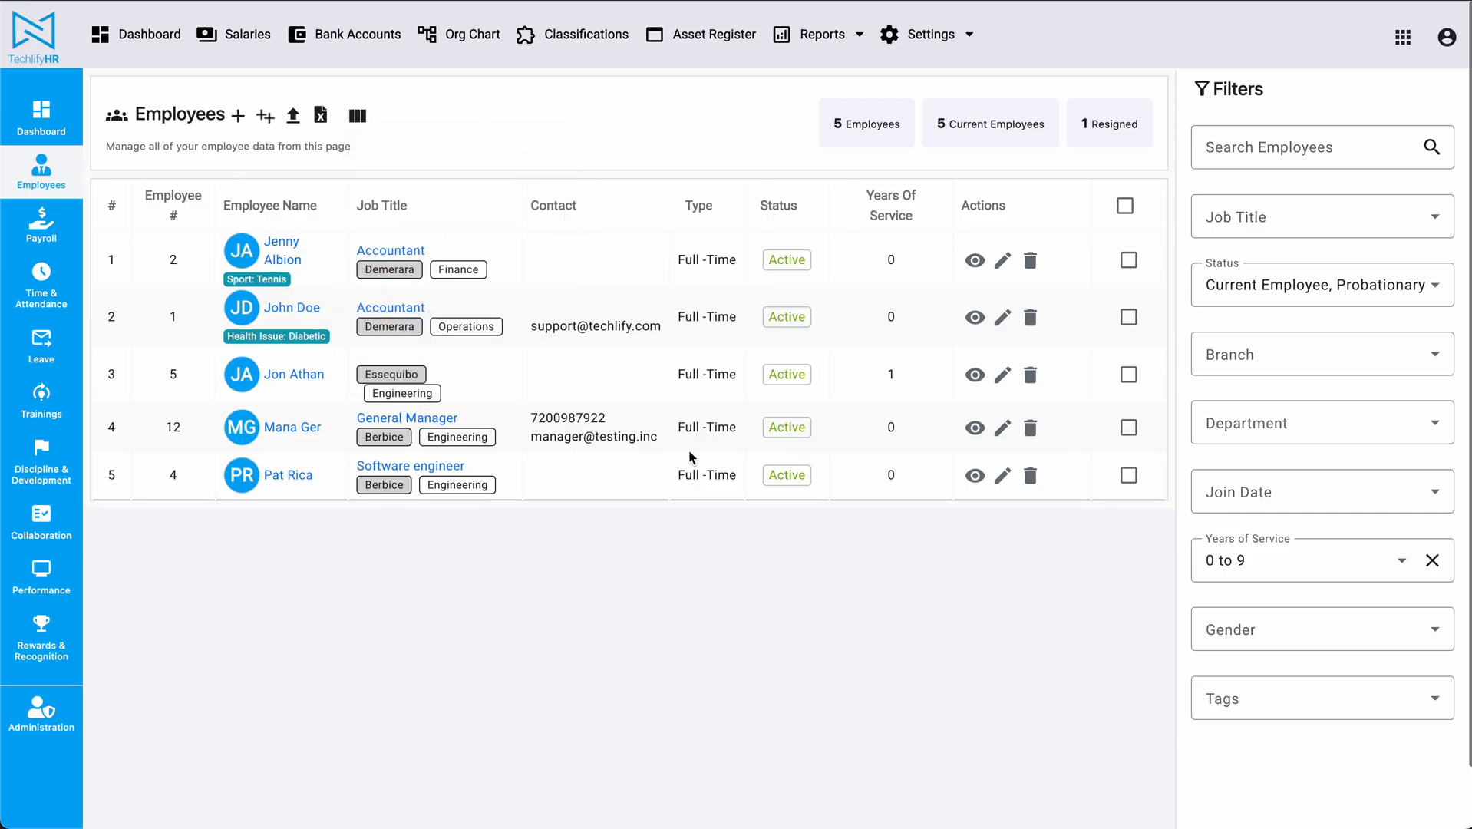
{"action": "left_click", "coordinate": [497, 441]}
Hide the Contact column and show the Age column in the employee table
{"action": "left_click", "coordinate": [356, 115]}
{"action": "scroll", "coordinate": [422, 258], "scroll_direction": "down", "scroll_amount": 3}
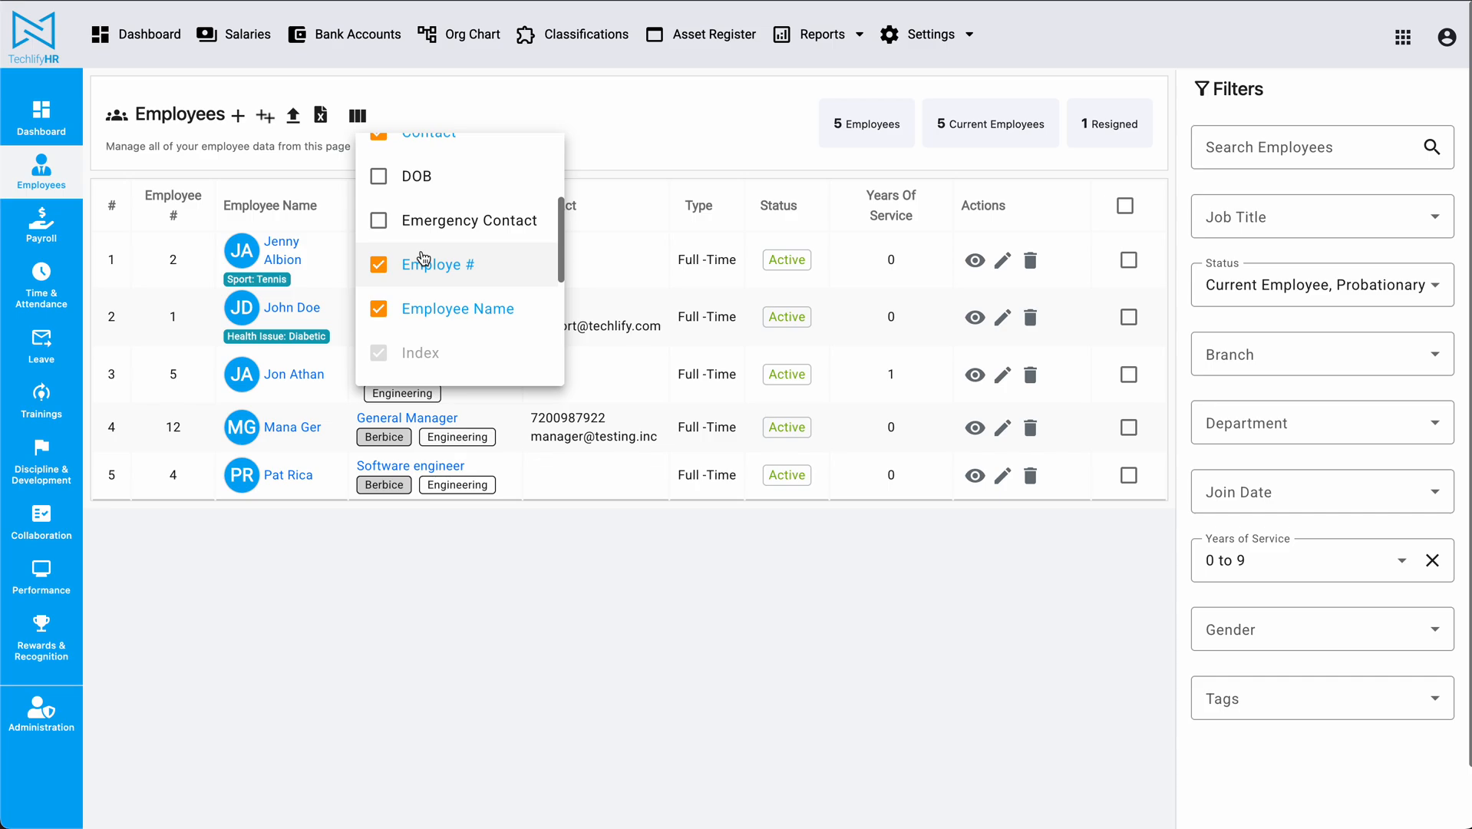
{"action": "scroll", "coordinate": [460, 243], "scroll_direction": "down", "scroll_amount": 4}
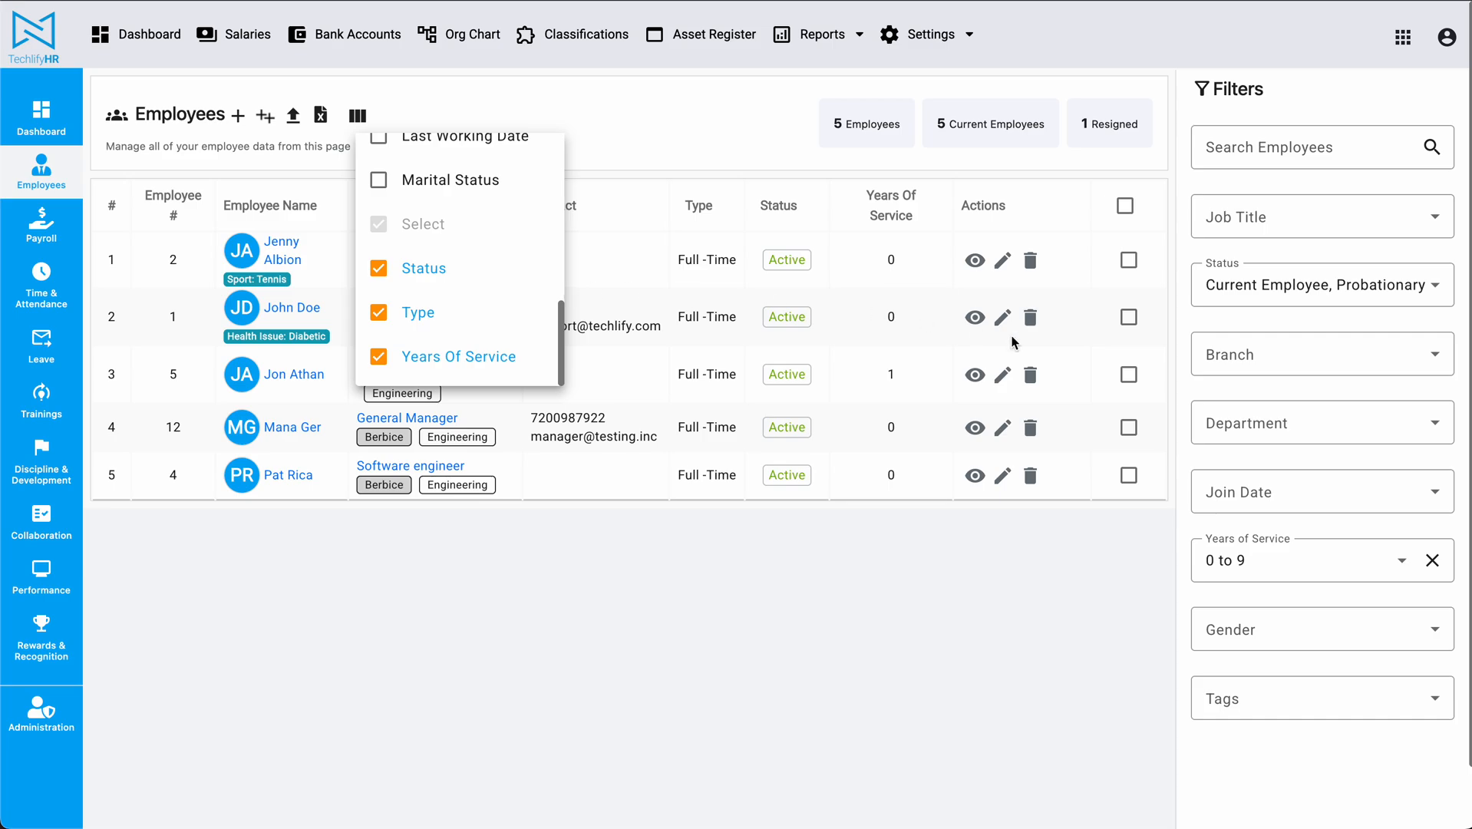
{"action": "scroll", "coordinate": [484, 280], "scroll_direction": "up", "scroll_amount": 1}
{"action": "scroll", "coordinate": [484, 270], "scroll_direction": "down", "scroll_amount": 1}
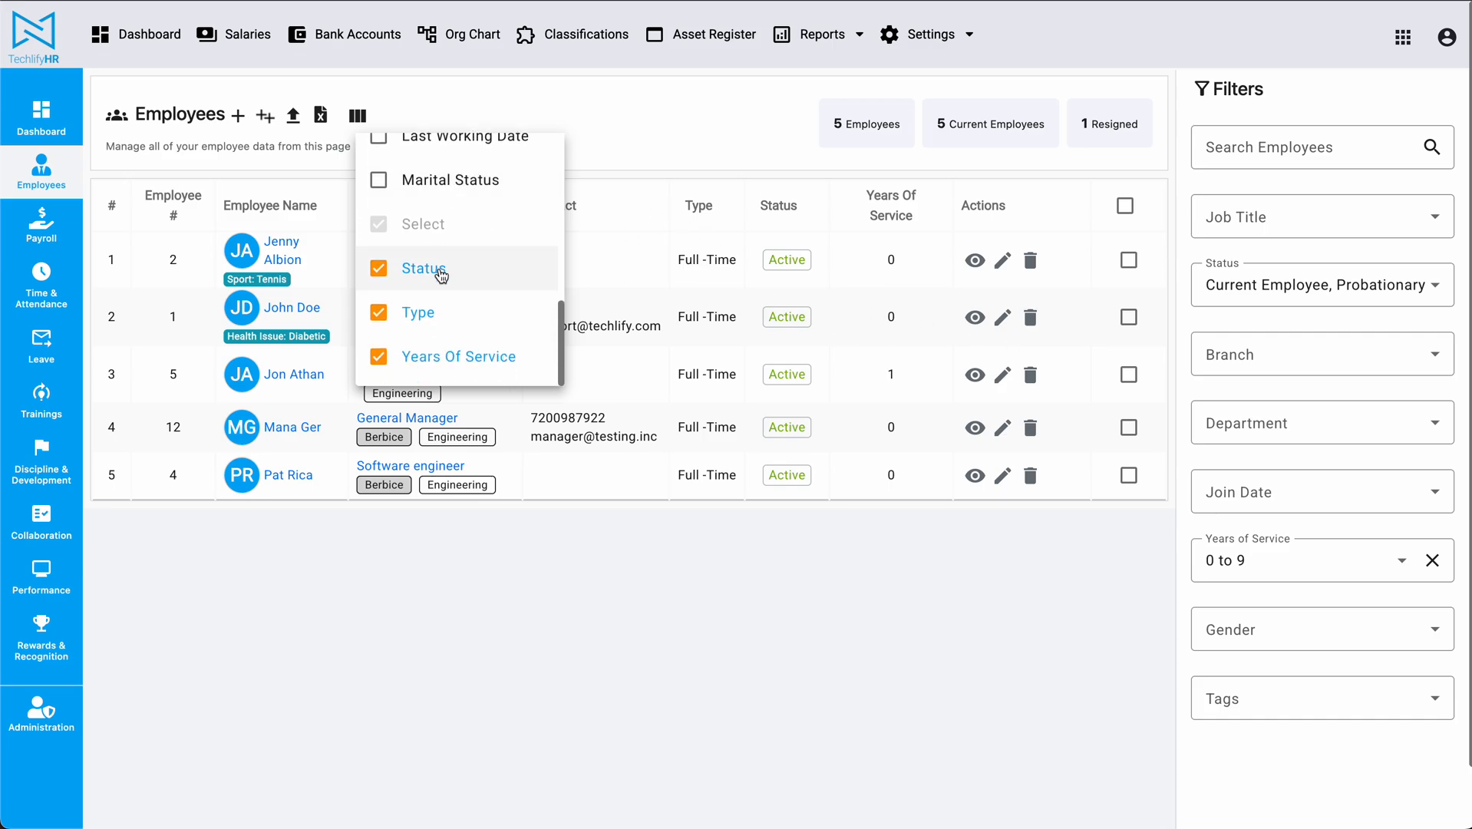
{"action": "scroll", "coordinate": [441, 275], "scroll_direction": "up", "scroll_amount": 5}
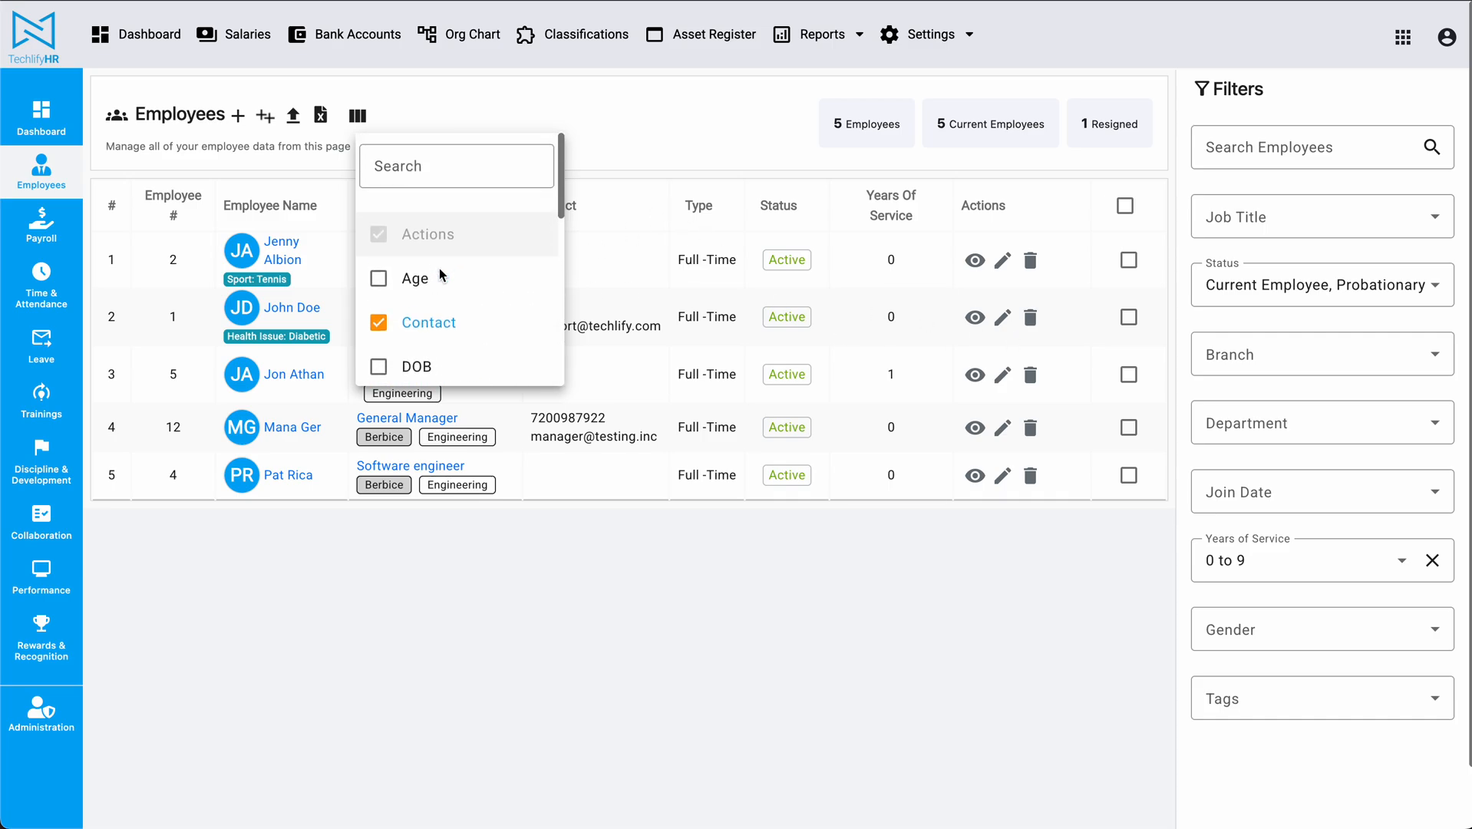
{"action": "left_click", "coordinate": [430, 322]}
{"action": "scroll", "coordinate": [432, 313], "scroll_direction": "down", "scroll_amount": 5}
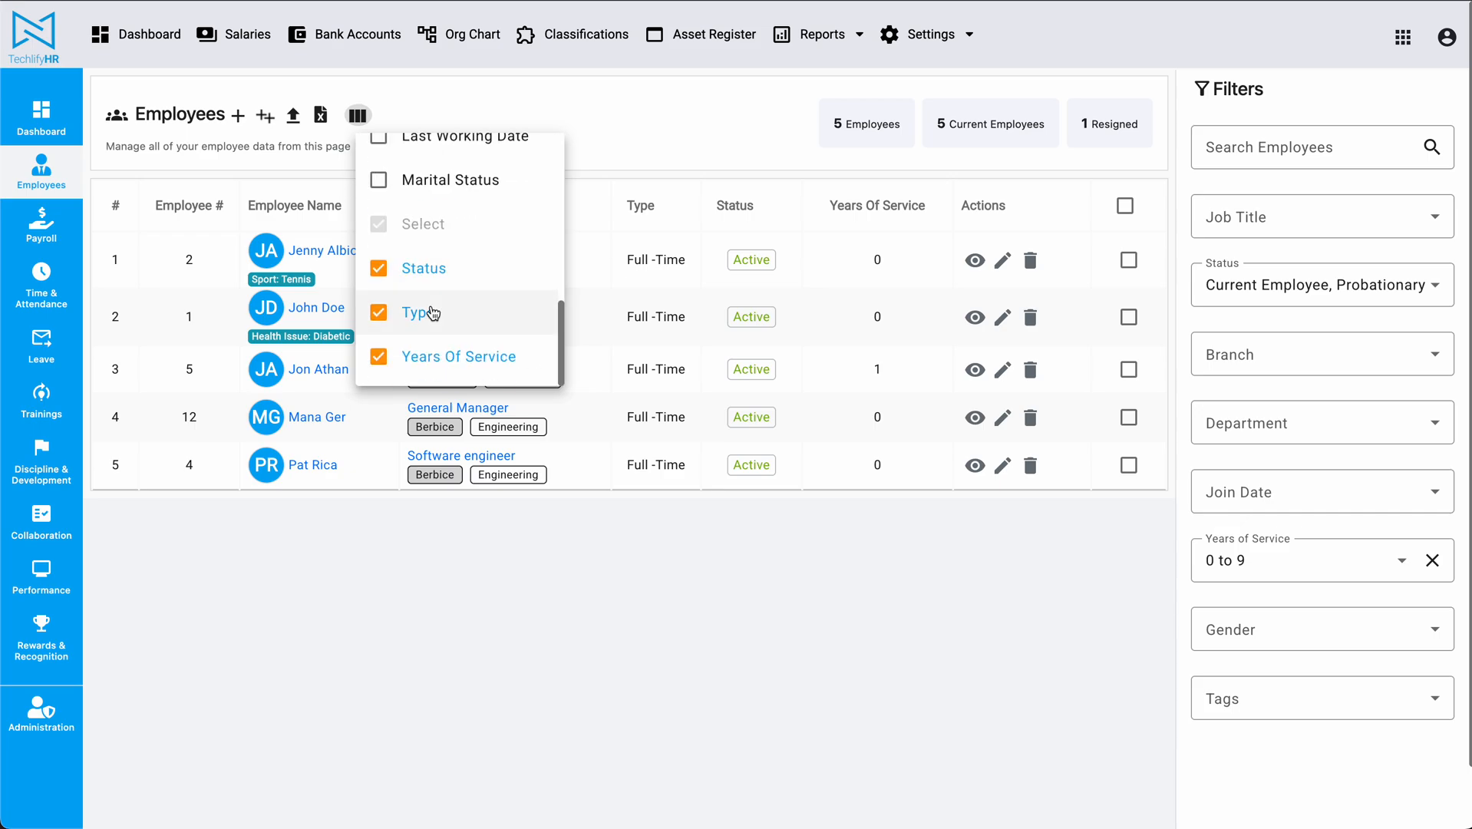
{"action": "scroll", "coordinate": [432, 310], "scroll_direction": "up", "scroll_amount": 5}
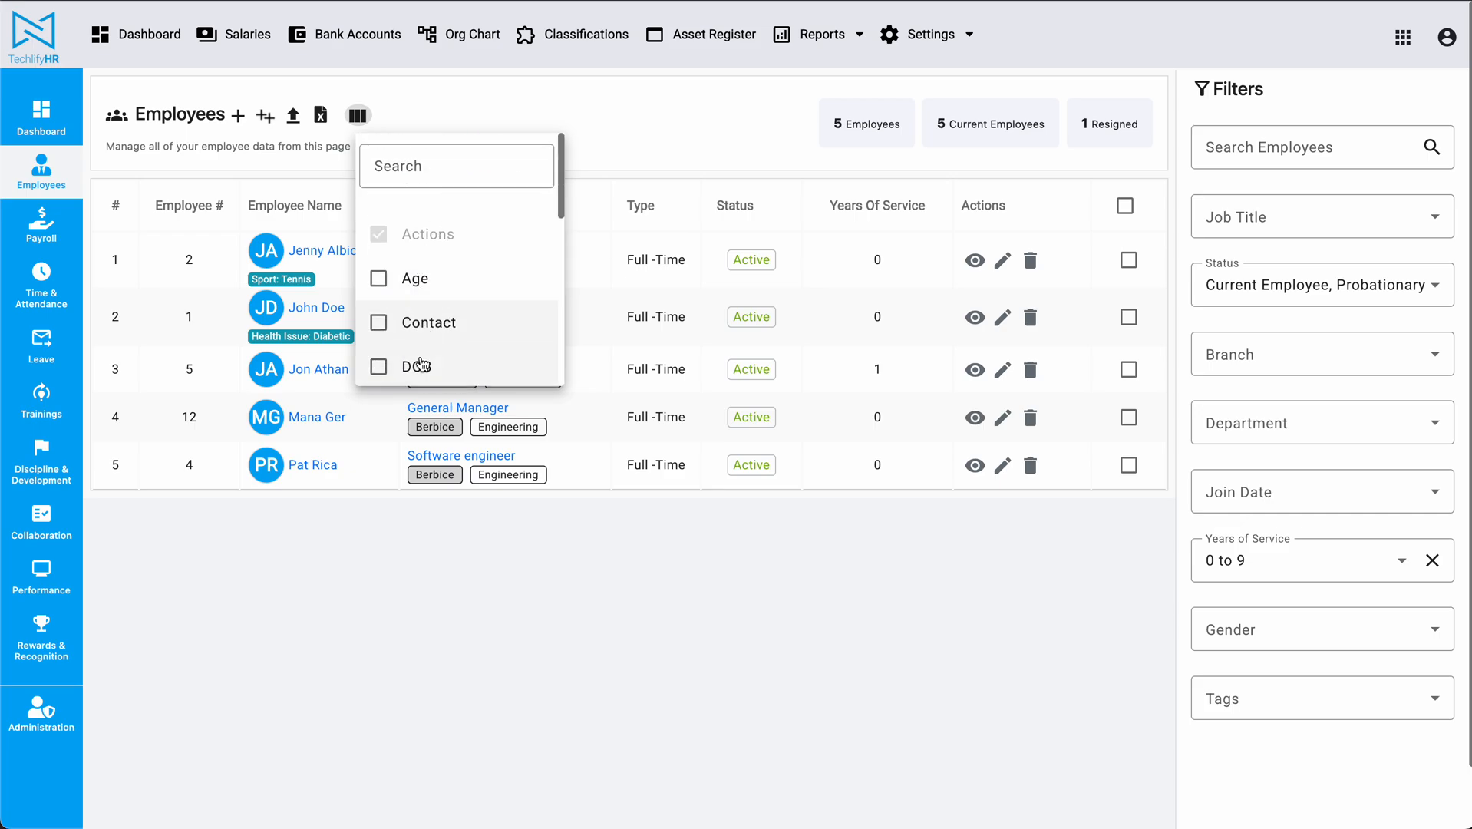
{"action": "left_click", "coordinate": [415, 279]}
{"action": "left_click", "coordinate": [759, 554]}
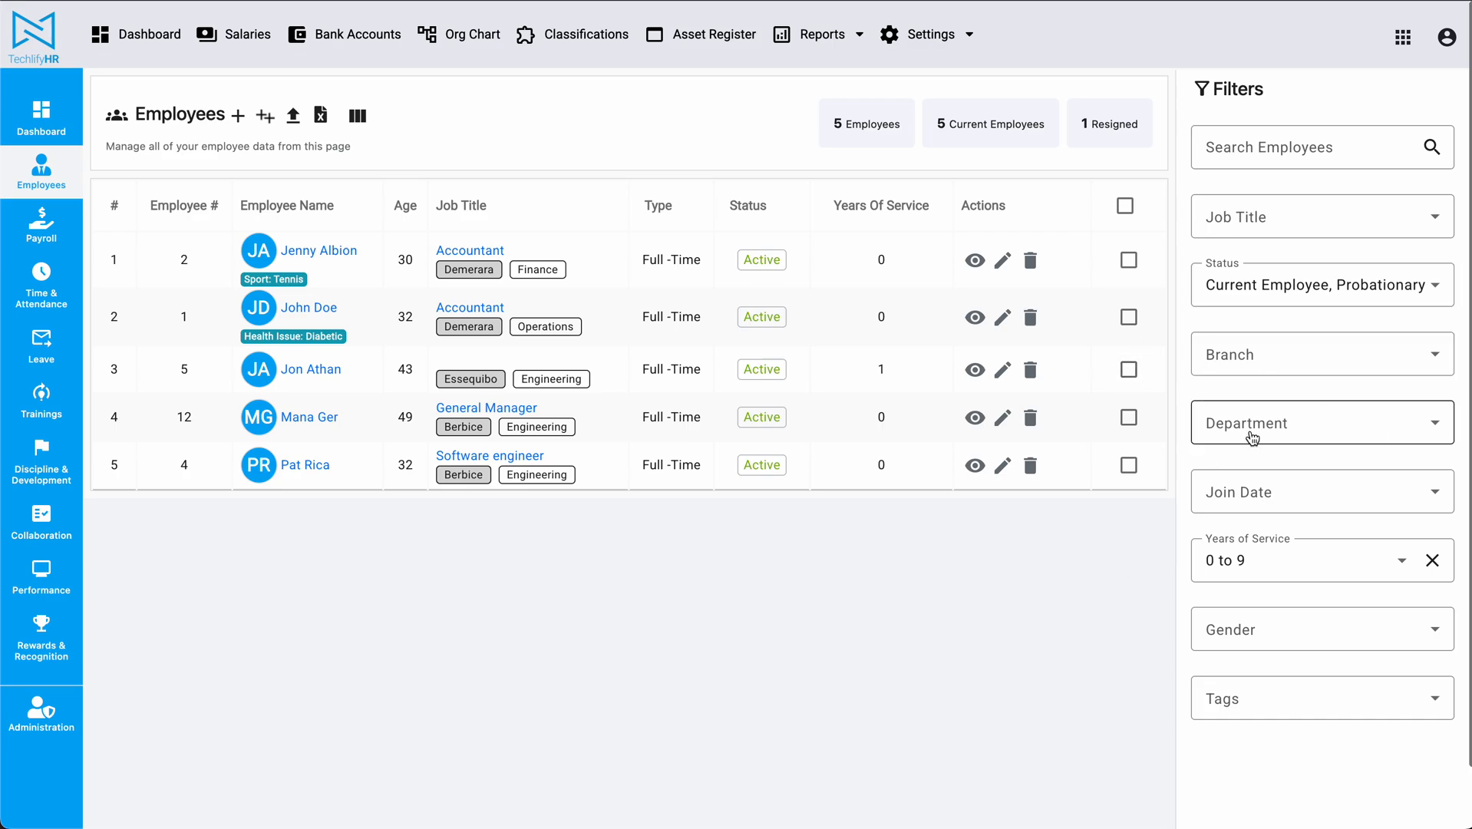
Filter the employee list to the Engineering and Finance departments
{"action": "left_click", "coordinate": [1341, 361]}
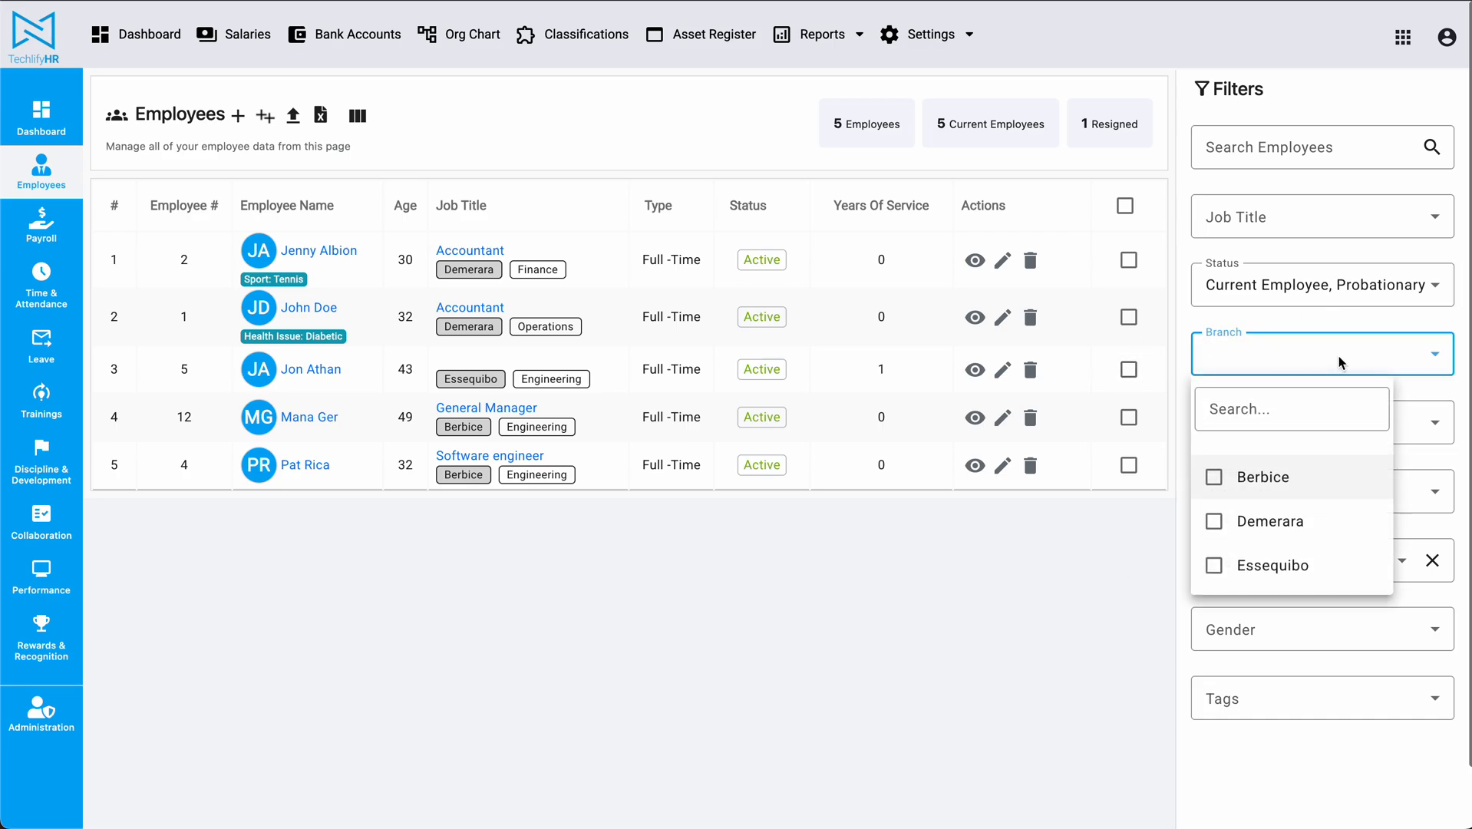
{"action": "left_click", "coordinate": [1042, 620]}
{"action": "left_click", "coordinate": [1309, 427]}
{"action": "left_click", "coordinate": [1225, 545]}
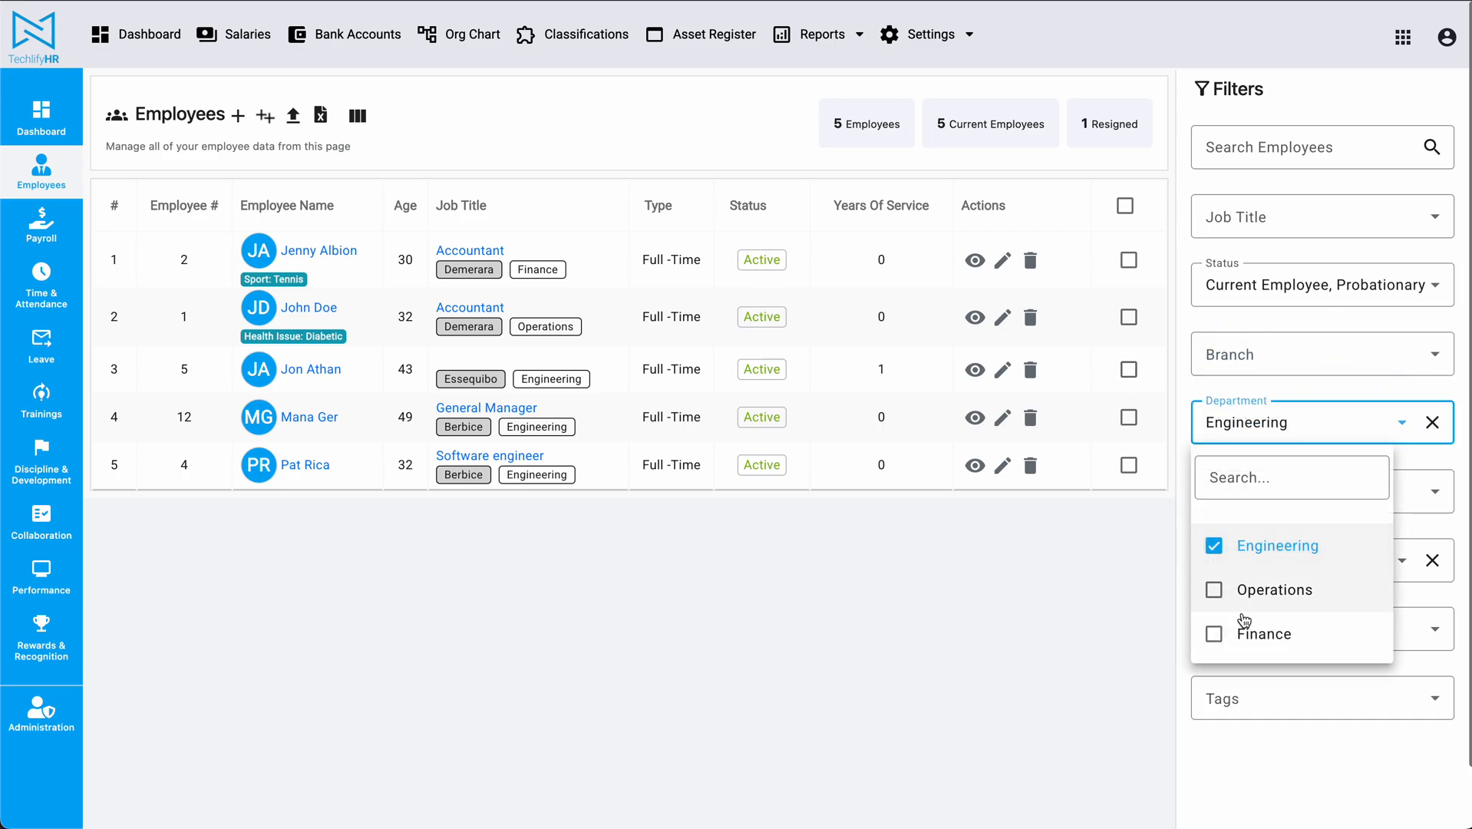
{"action": "left_click", "coordinate": [1244, 623]}
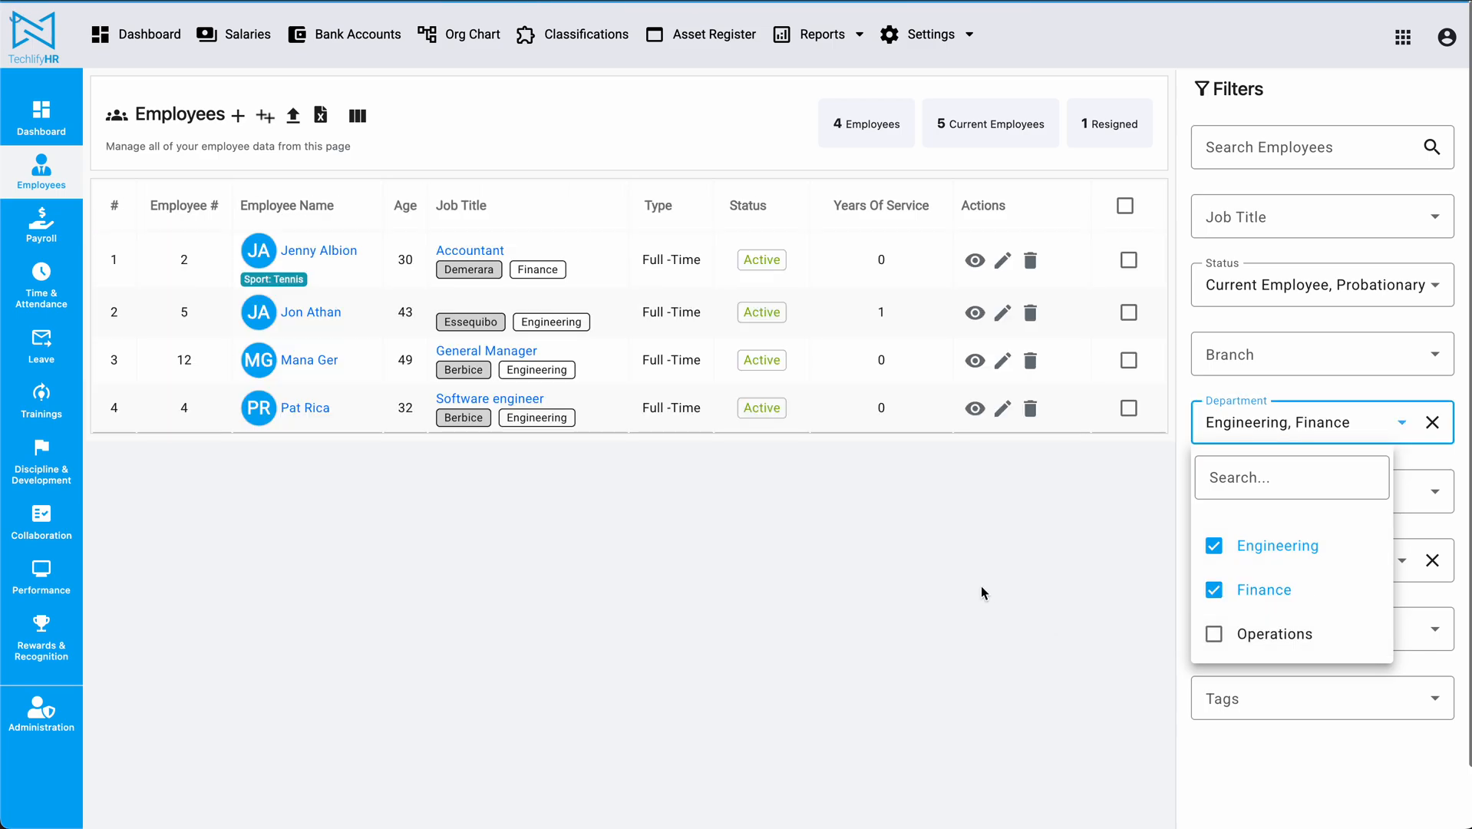
{"action": "left_click", "coordinate": [981, 586]}
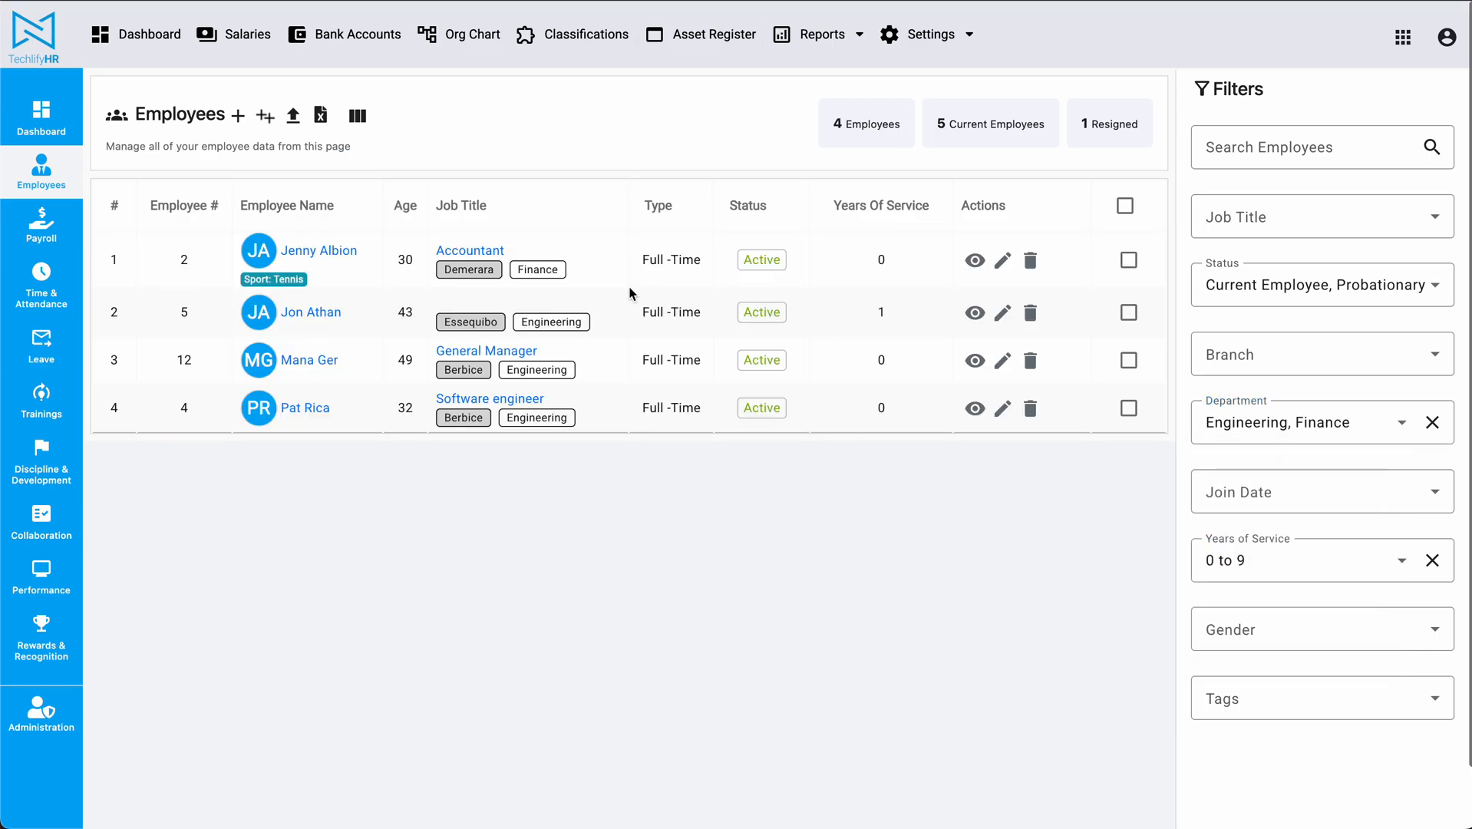
Select all listed employees to view the bulk update options, and clear the selection again
{"action": "left_click", "coordinate": [1124, 207]}
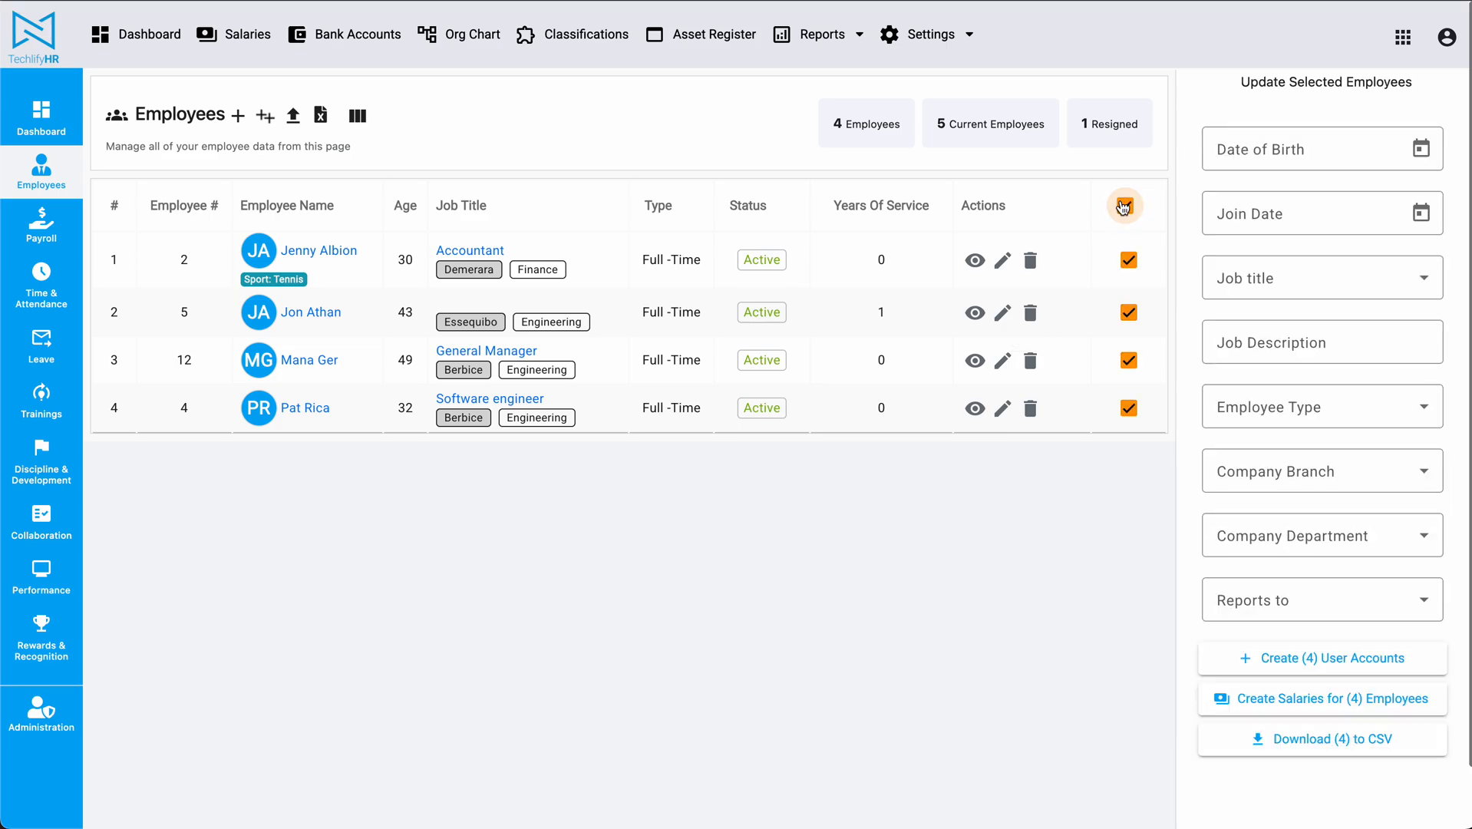
{"action": "left_click", "coordinate": [1124, 208]}
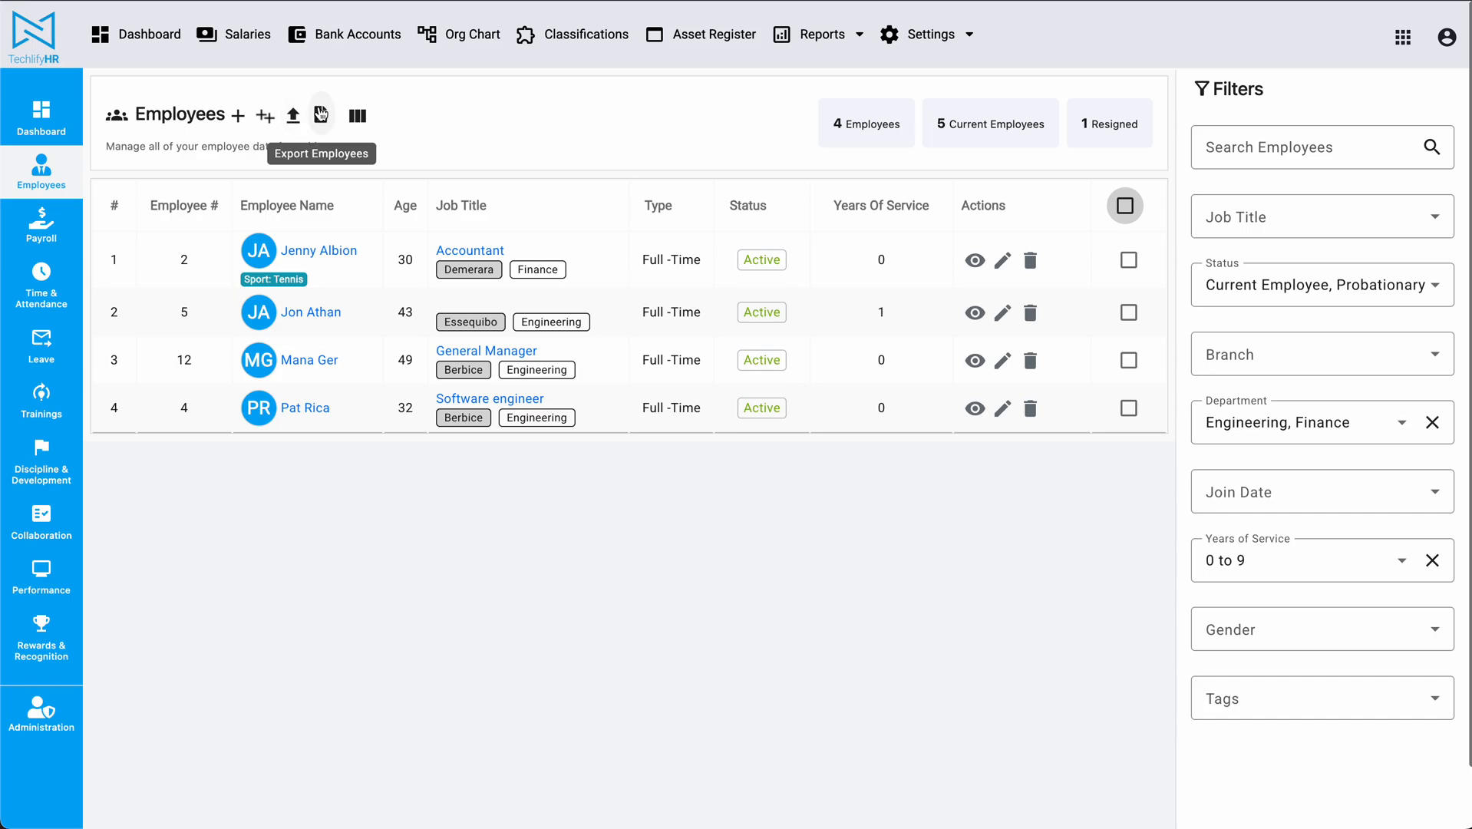
Open the employee export and review the fields offered under the Employee, Salary and Emergency Contact models
{"action": "left_click", "coordinate": [321, 115]}
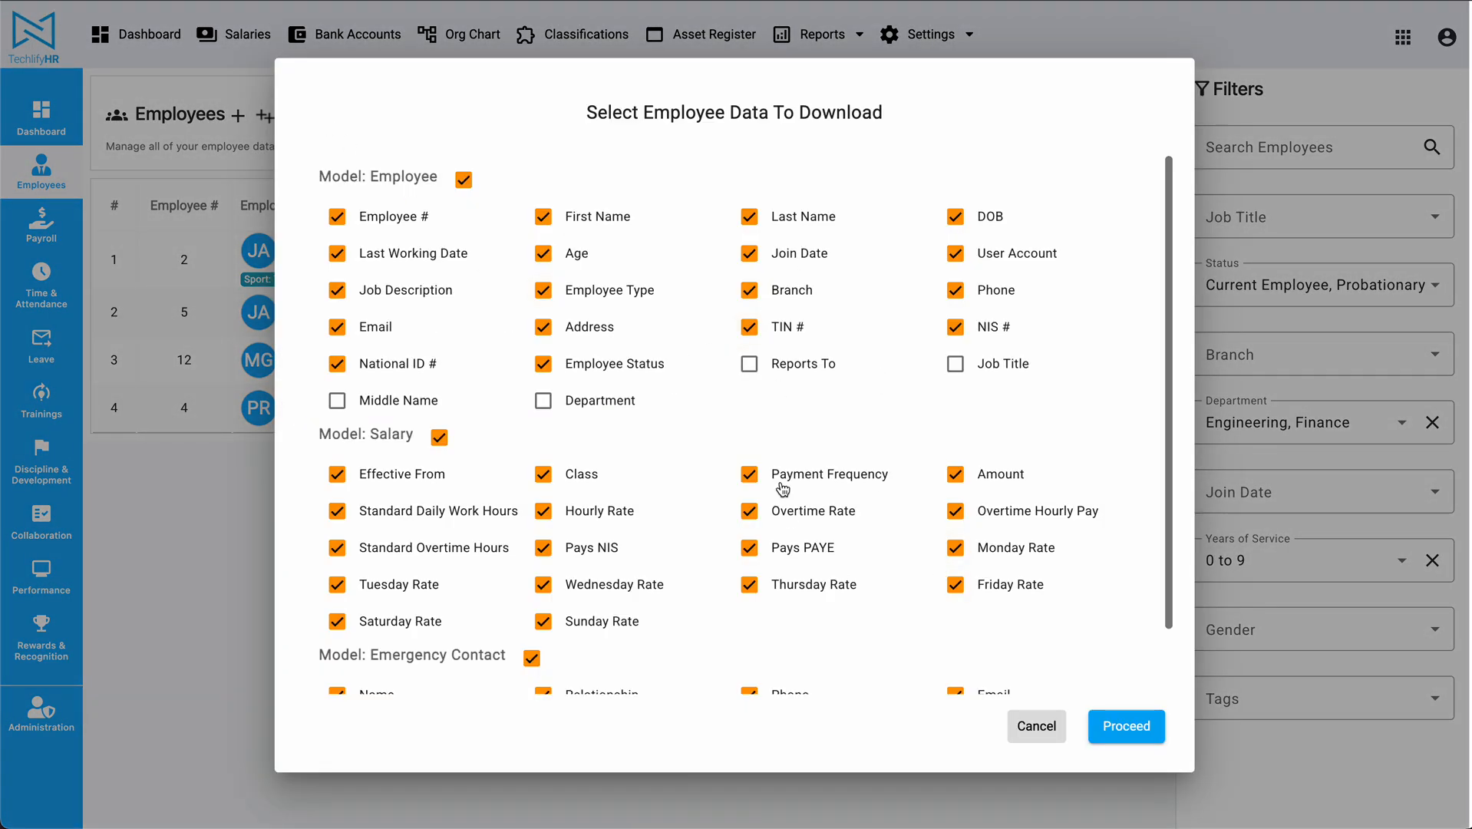
{"action": "scroll", "coordinate": [860, 459], "scroll_direction": "down", "scroll_amount": 2}
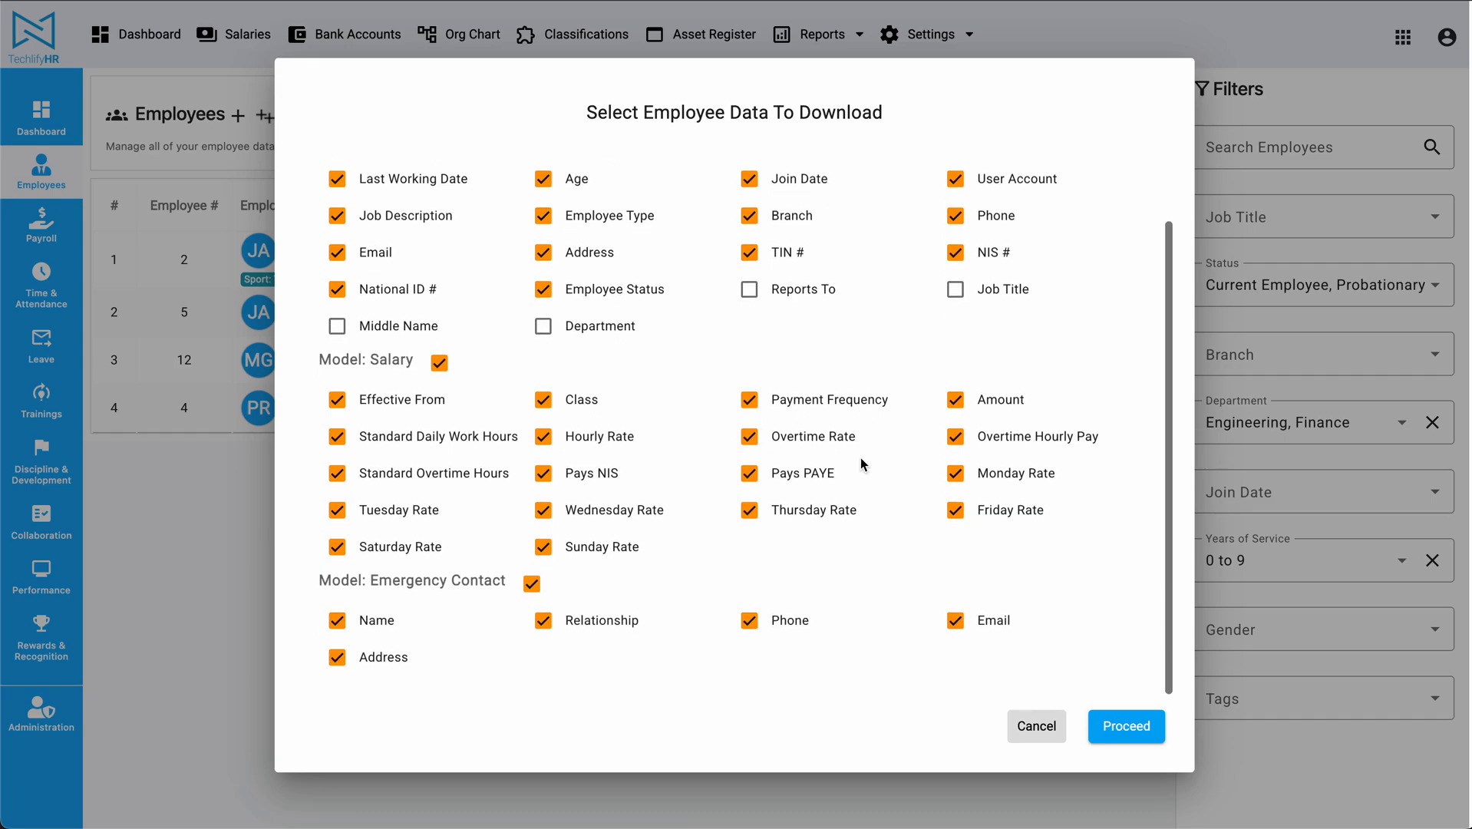
{"action": "scroll", "coordinate": [860, 458], "scroll_direction": "up", "scroll_amount": 2}
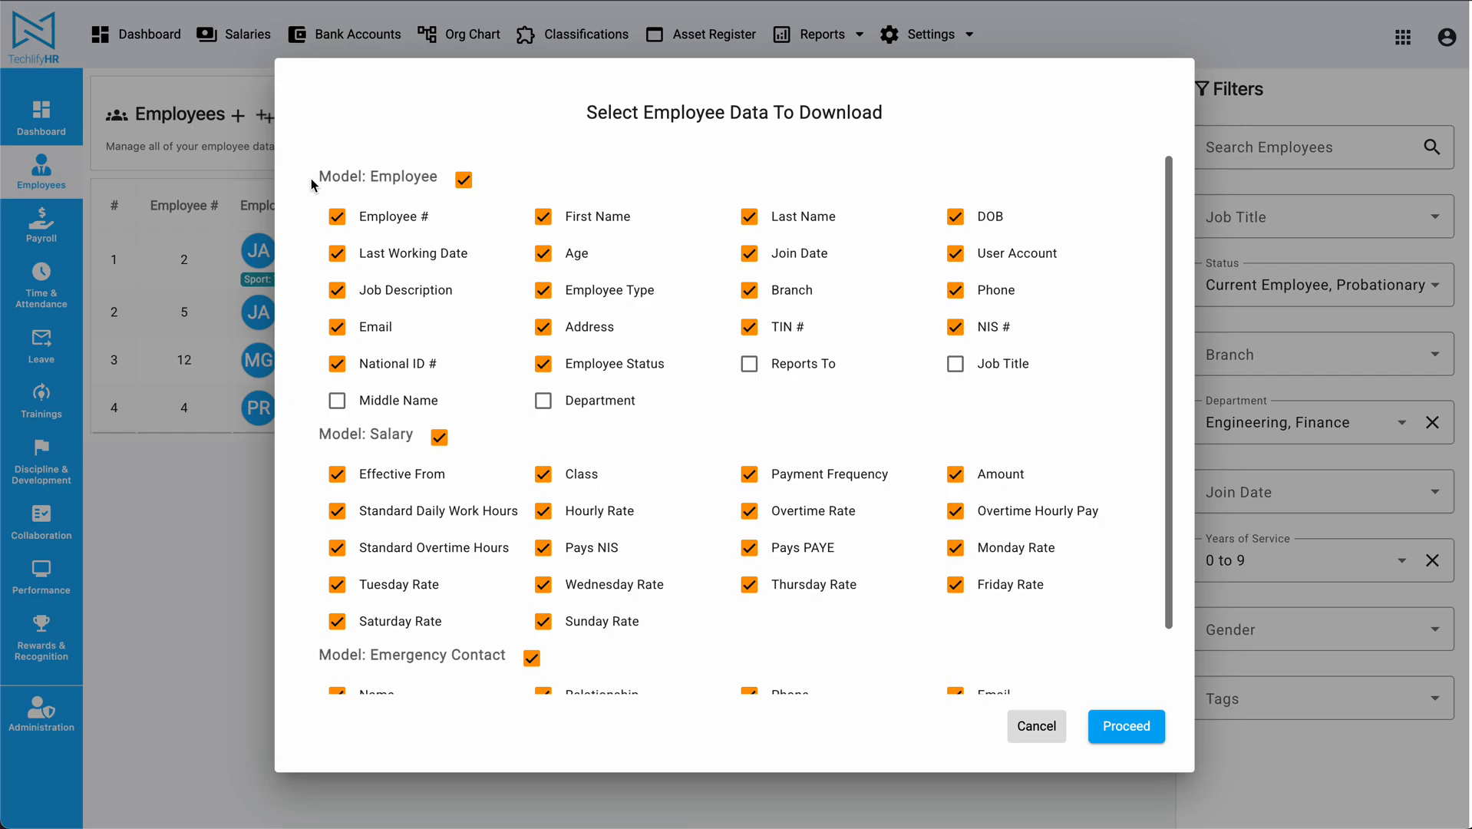
{"action": "left_click_drag", "start_coordinate": [311, 185], "coordinate": [1059, 388]}
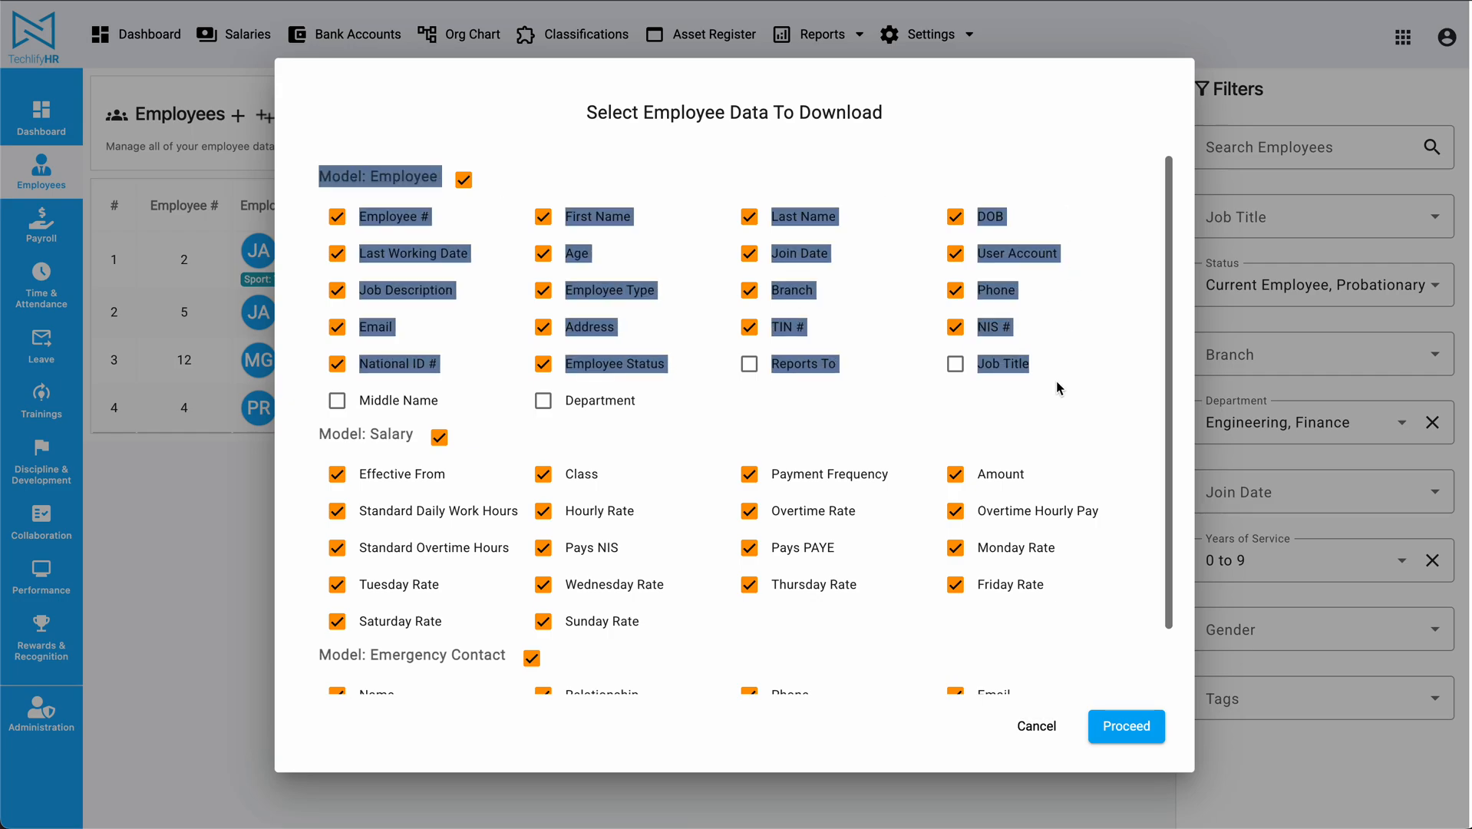
{"action": "left_click", "coordinate": [1053, 425]}
{"action": "scroll", "coordinate": [777, 448], "scroll_direction": "down", "scroll_amount": 2}
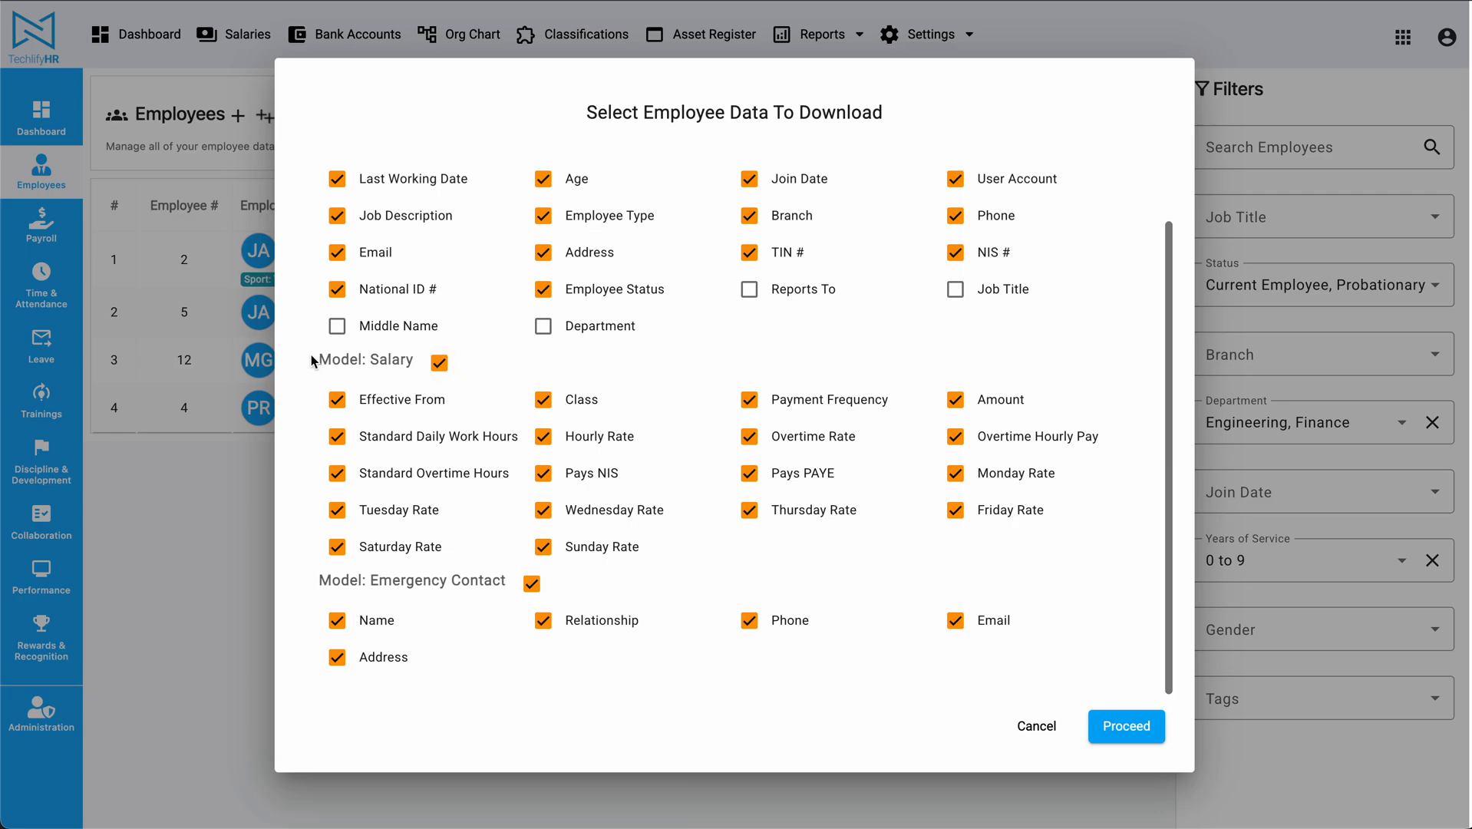
{"action": "left_click_drag", "start_coordinate": [313, 361], "coordinate": [243, 585]}
{"action": "left_click", "coordinate": [291, 574]}
{"action": "scroll", "coordinate": [722, 370], "scroll_direction": "up", "scroll_amount": 1}
{"action": "scroll", "coordinate": [723, 370], "scroll_direction": "down", "scroll_amount": 1}
Deselect all Salary, Emergency Contact and Employee fields for the export
{"action": "left_click", "coordinate": [439, 363]}
{"action": "left_click", "coordinate": [537, 588]}
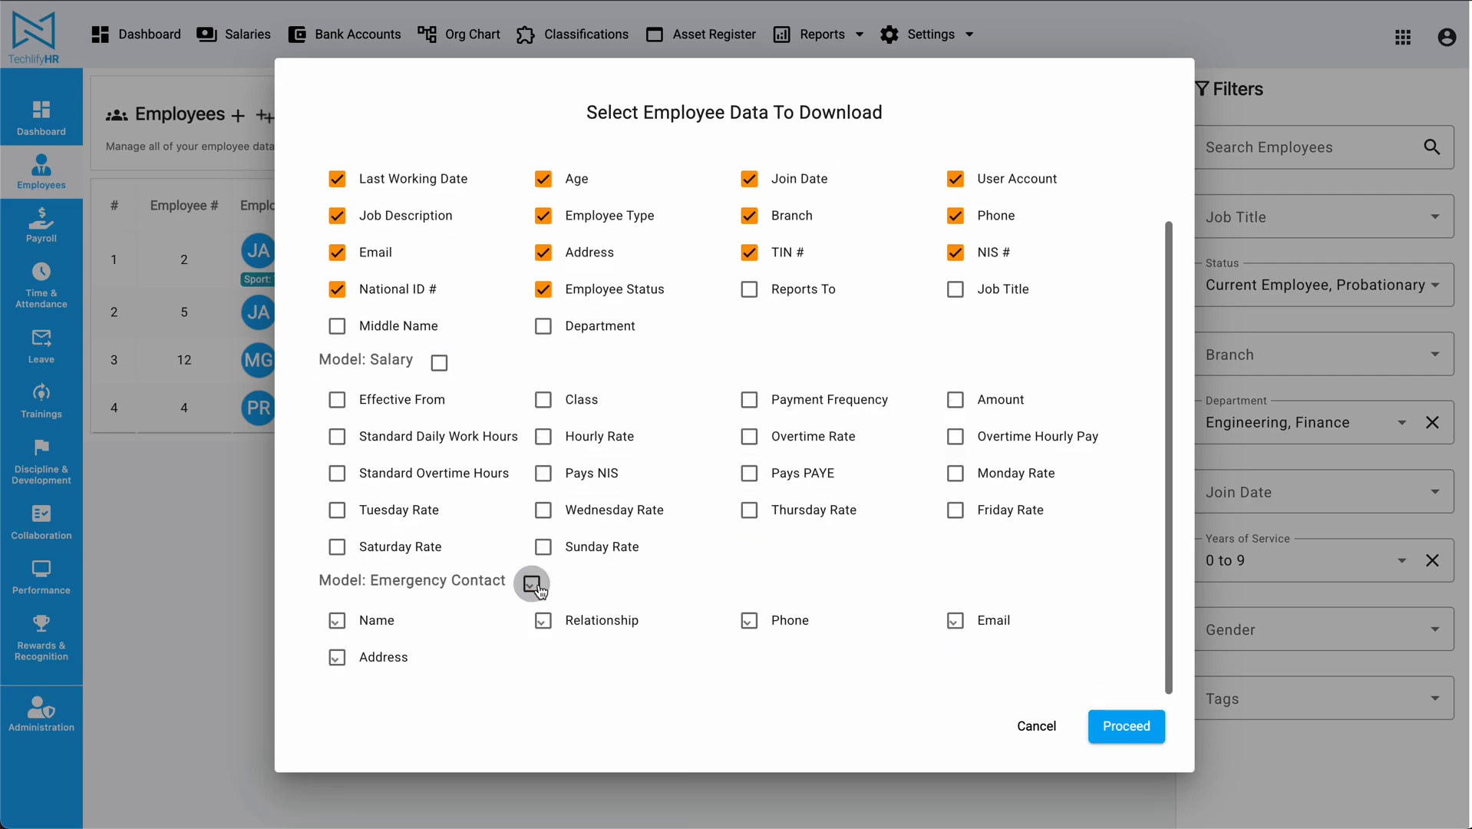
{"action": "scroll", "coordinate": [541, 591], "scroll_direction": "up", "scroll_amount": 1}
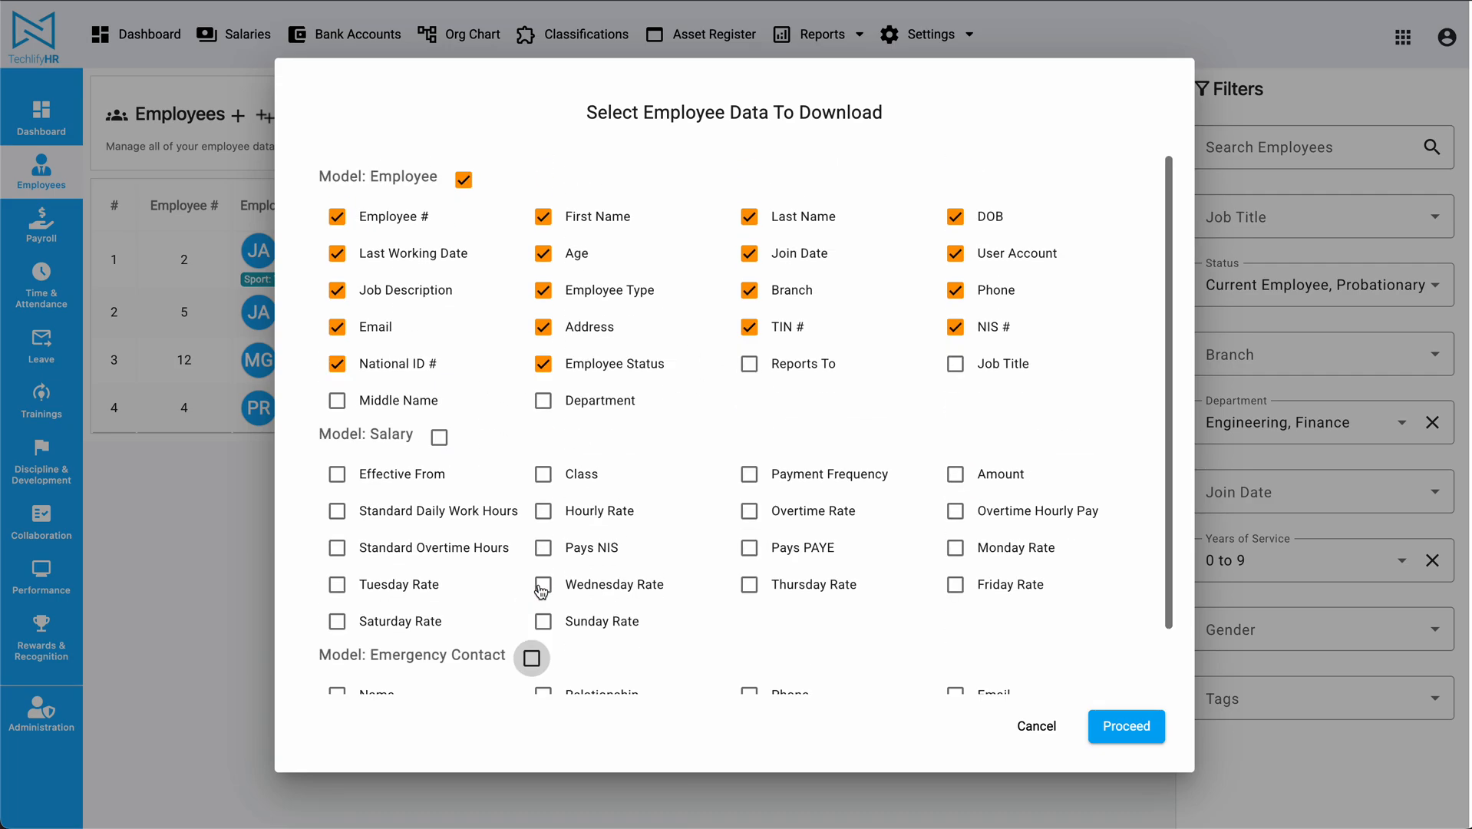
{"action": "left_click", "coordinate": [464, 179]}
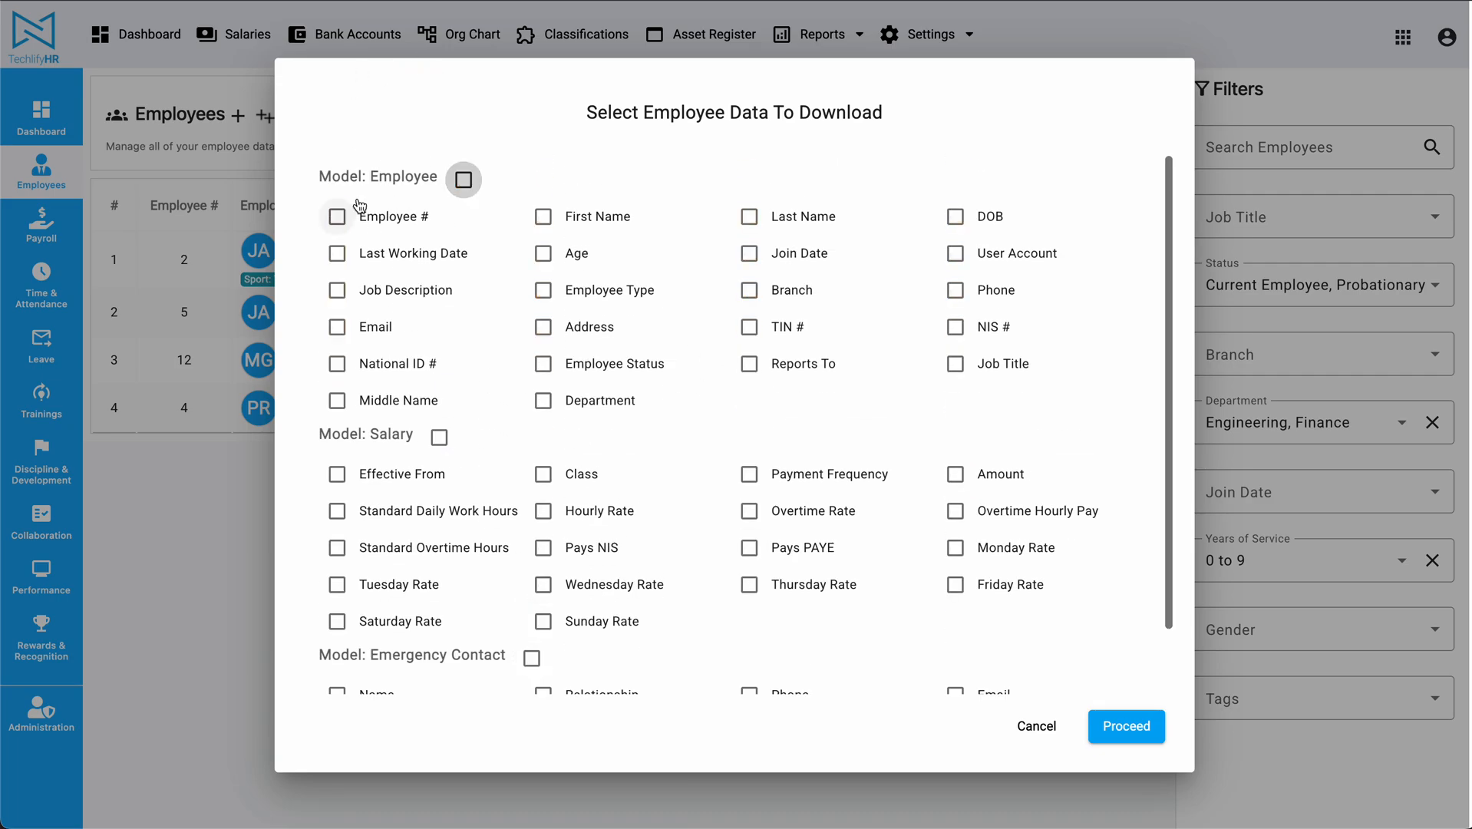
Include First Name, Last Name, Age, Job Description, Branch and Department in the export and download the file
{"action": "left_click", "coordinate": [542, 217]}
{"action": "left_click", "coordinate": [744, 219]}
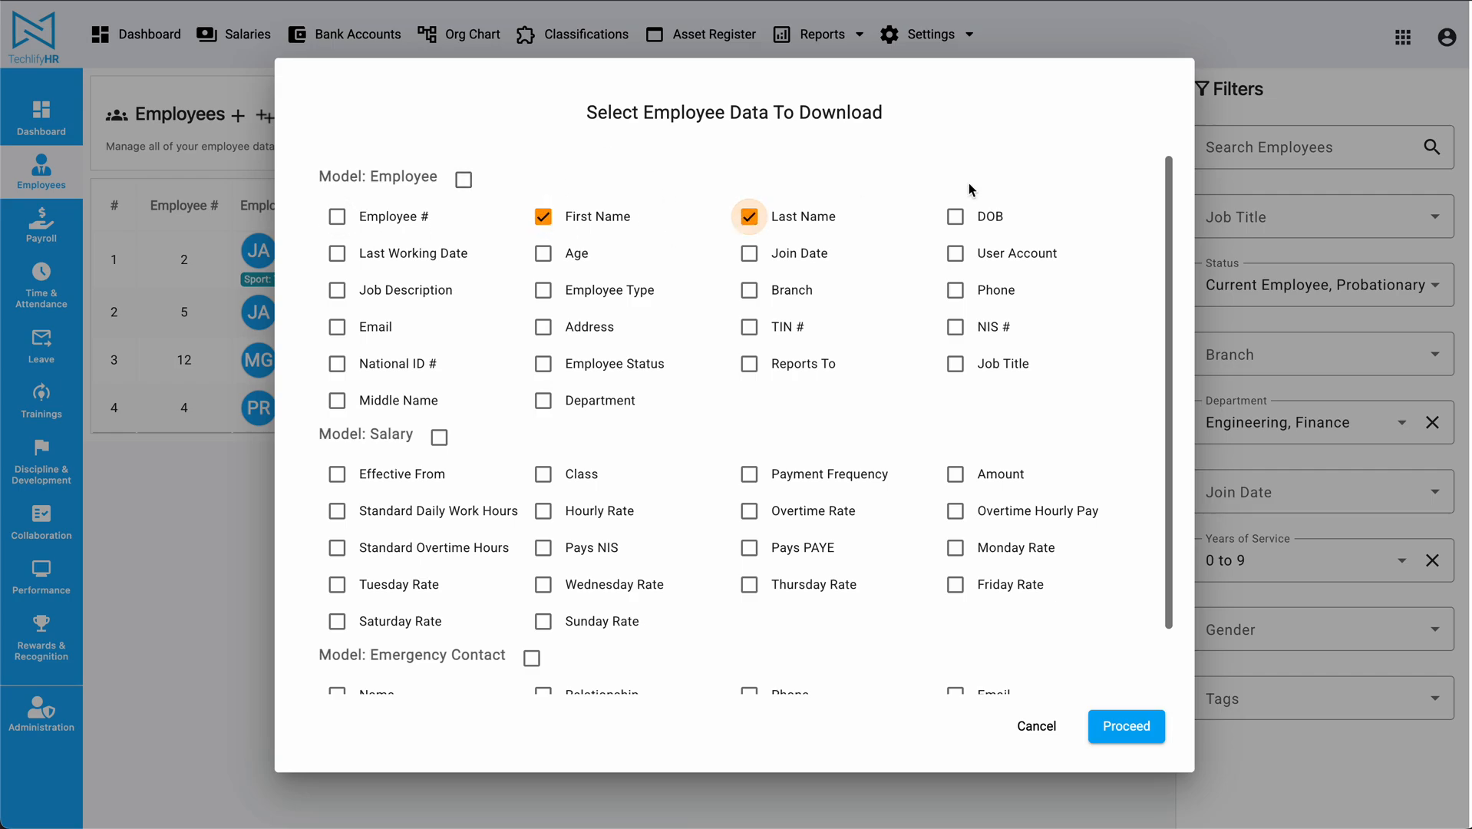
{"action": "left_click", "coordinate": [543, 253]}
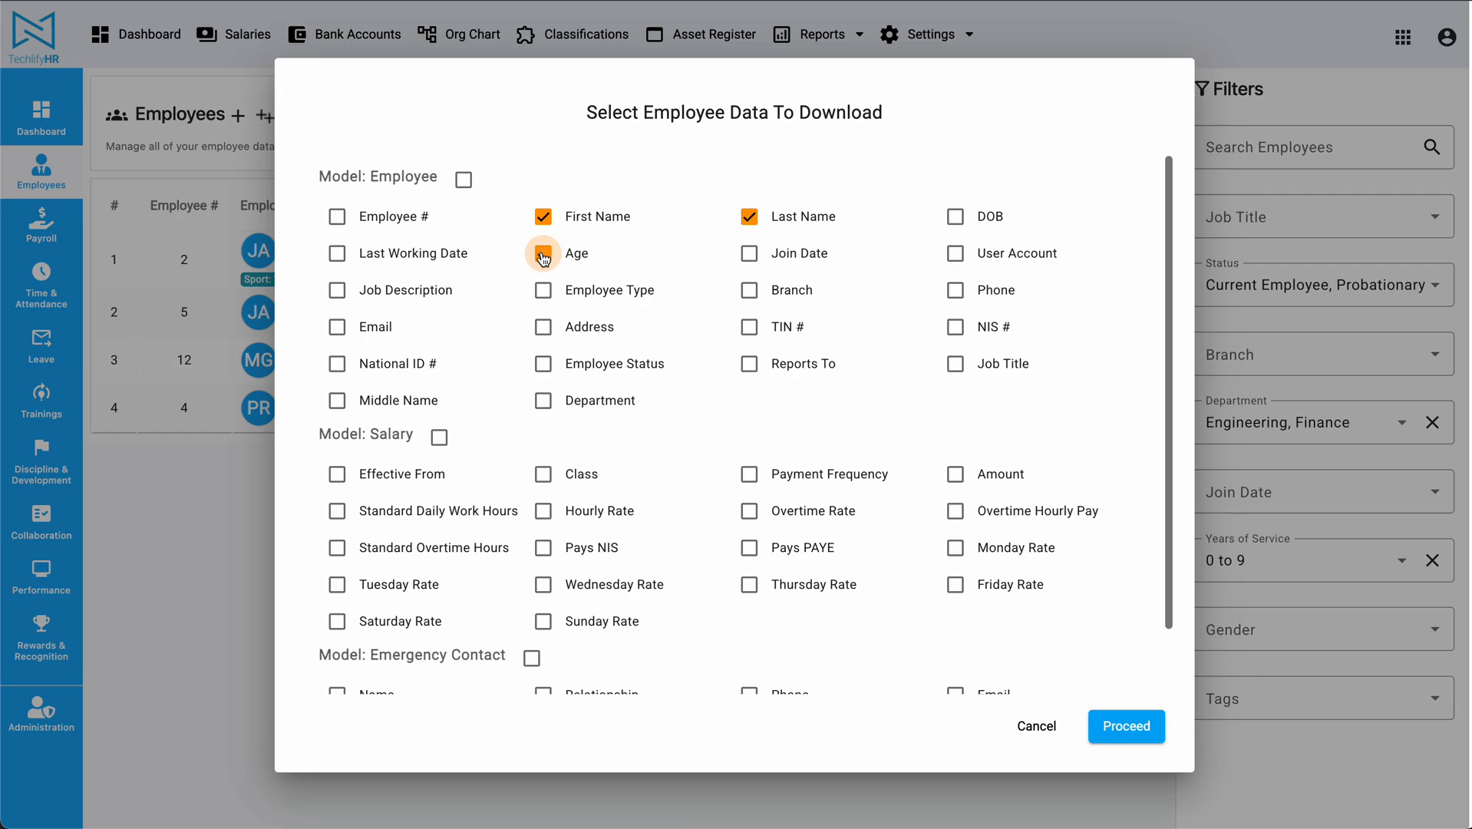
{"action": "left_click", "coordinate": [337, 290]}
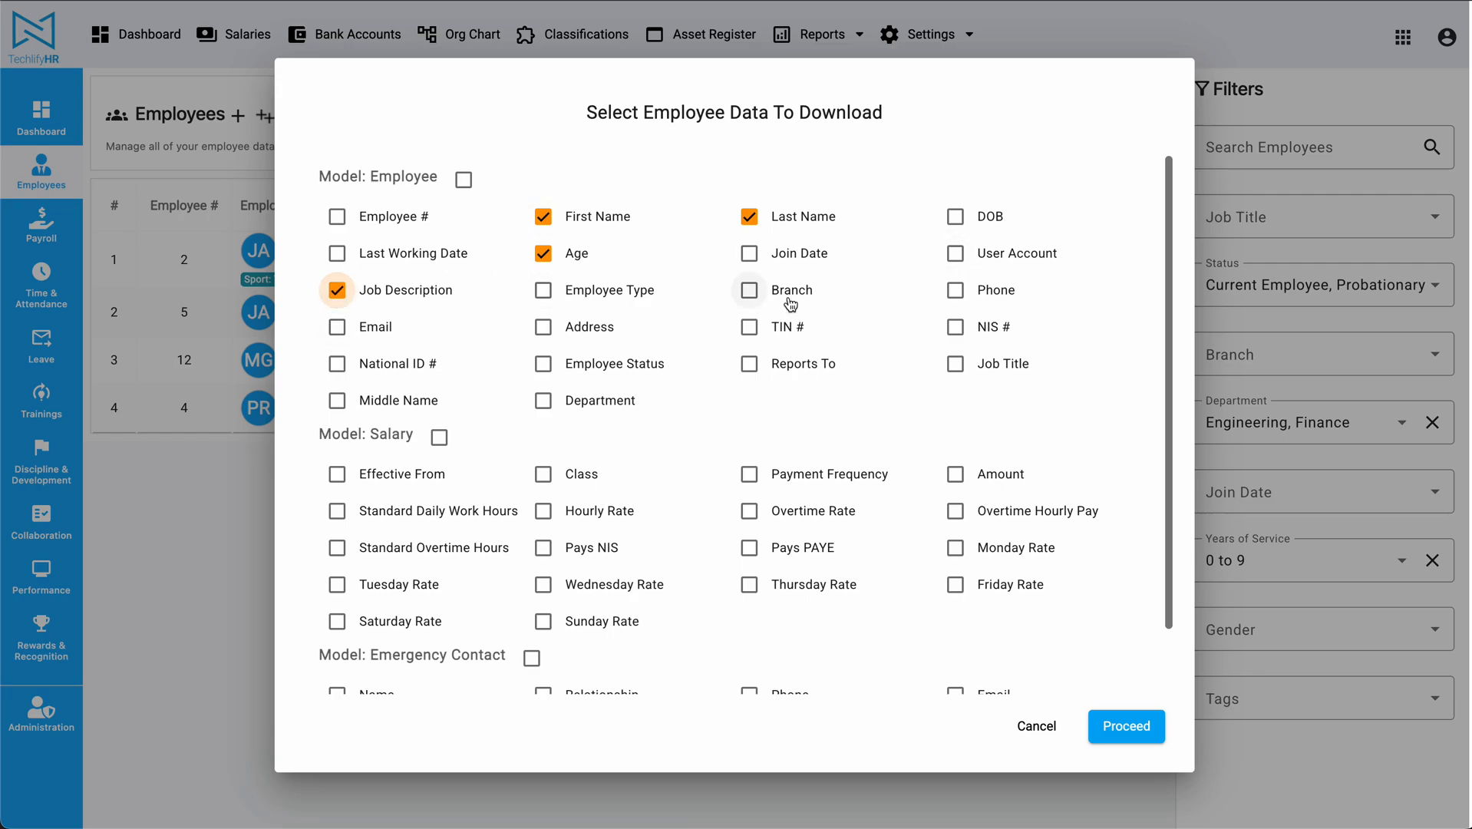
{"action": "left_click", "coordinate": [749, 291]}
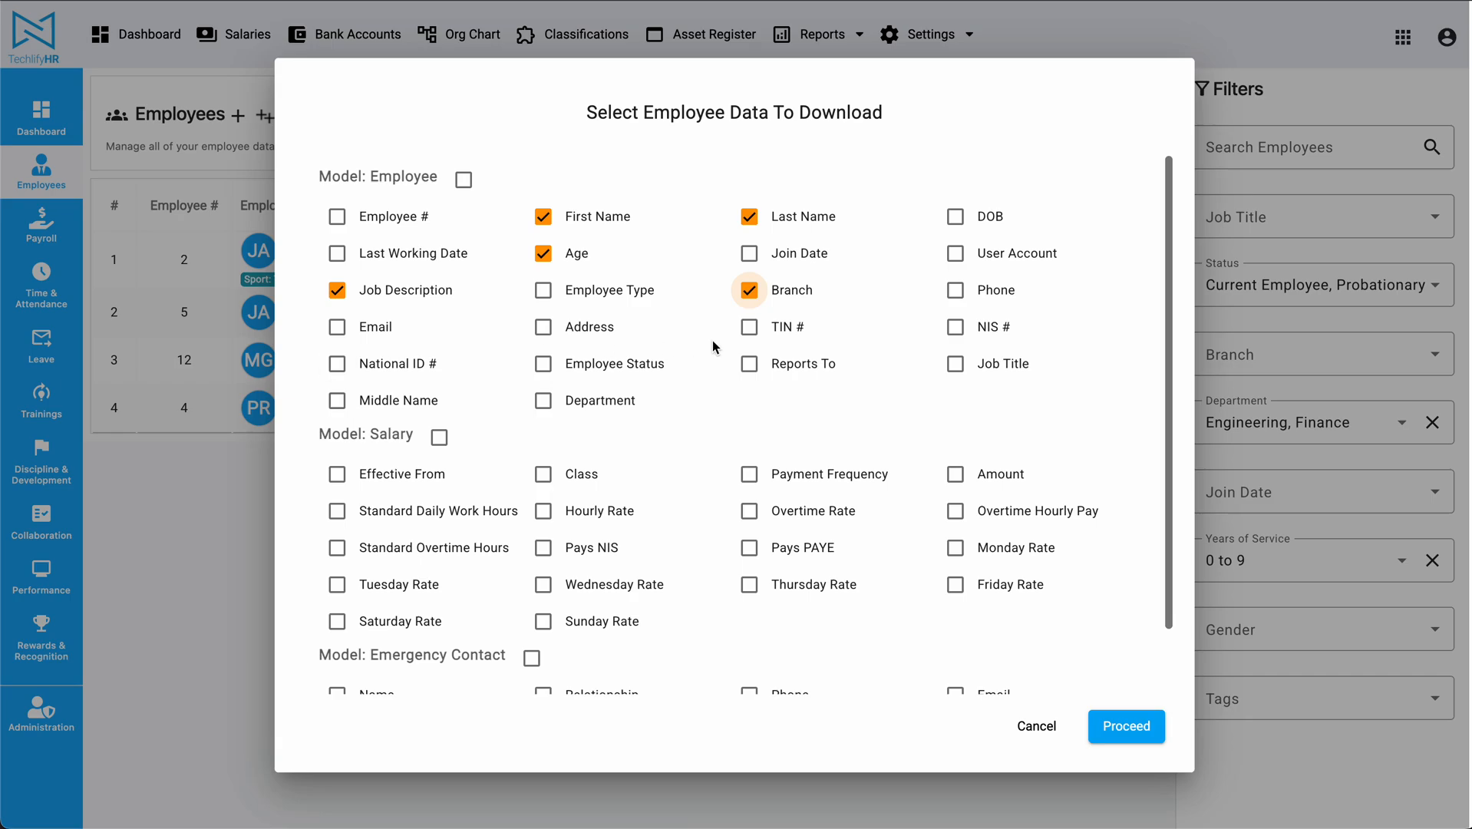
{"action": "left_click", "coordinate": [543, 401]}
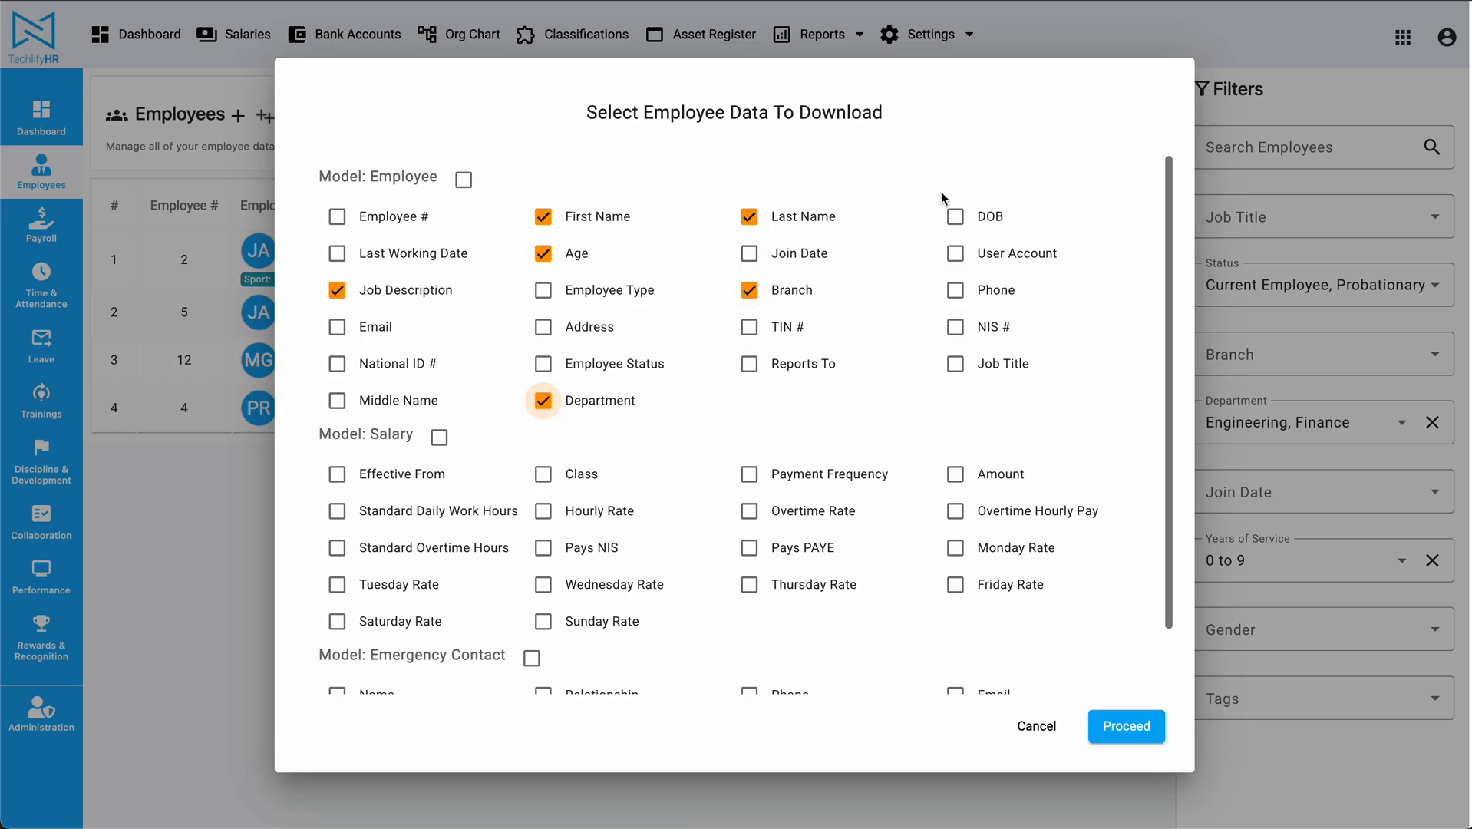
{"action": "left_click", "coordinate": [1131, 729]}
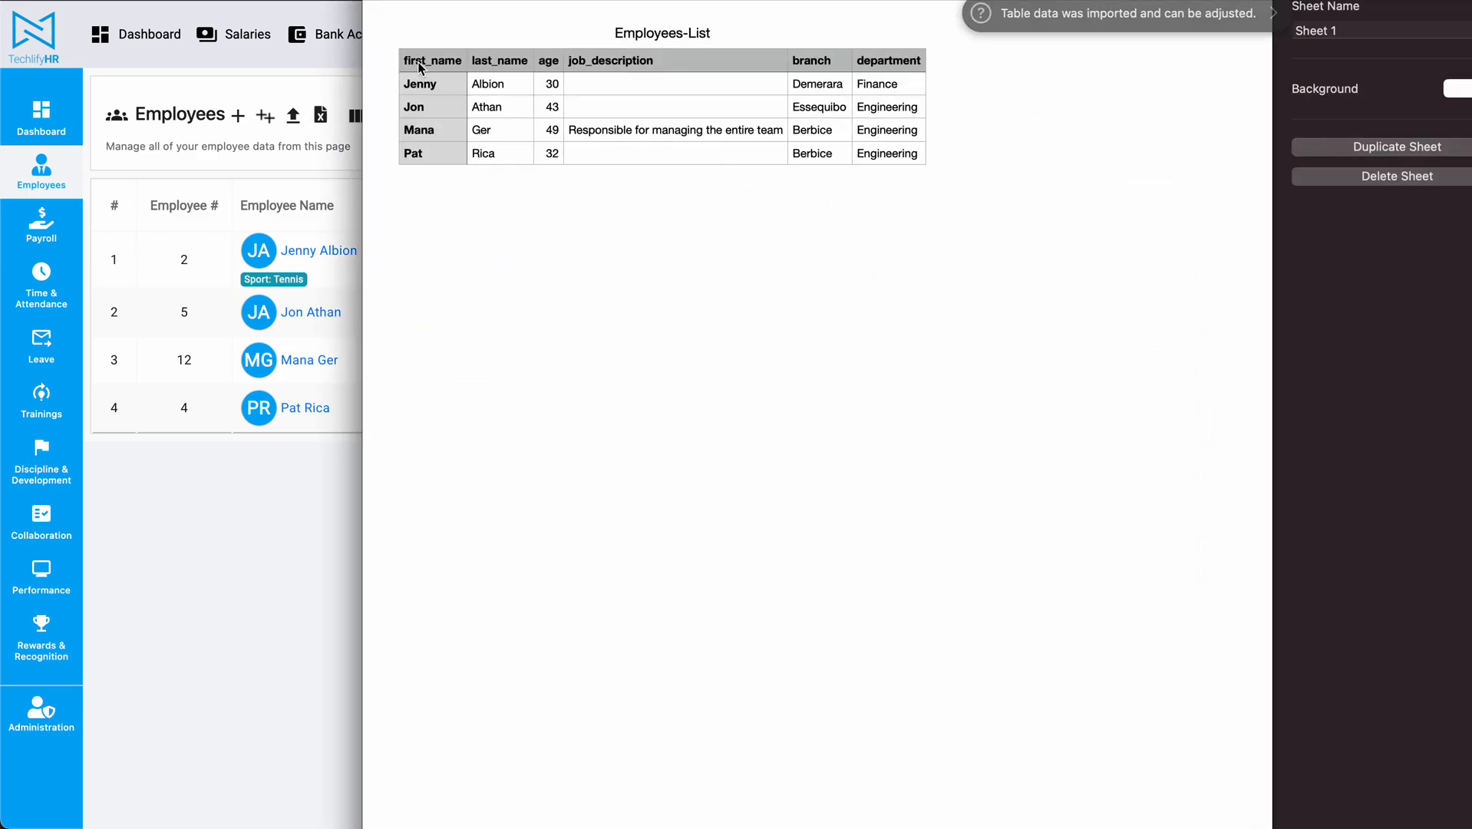
Examine the columns and rows of the exported Employees-List spreadsheet
{"action": "mouse_move", "coordinate": [418, 62]}
{"action": "left_mouse_down"}
{"action": "mouse_move", "coordinate": [803, 71]}
{"action": "mouse_move", "coordinate": [883, 89]}
{"action": "mouse_move", "coordinate": [888, 136]}
{"action": "mouse_move", "coordinate": [881, 153]}
{"action": "mouse_move", "coordinate": [542, 141]}
{"action": "mouse_move", "coordinate": [415, 64]}
{"action": "left_mouse_up"}
{"action": "left_click", "coordinate": [761, 219]}
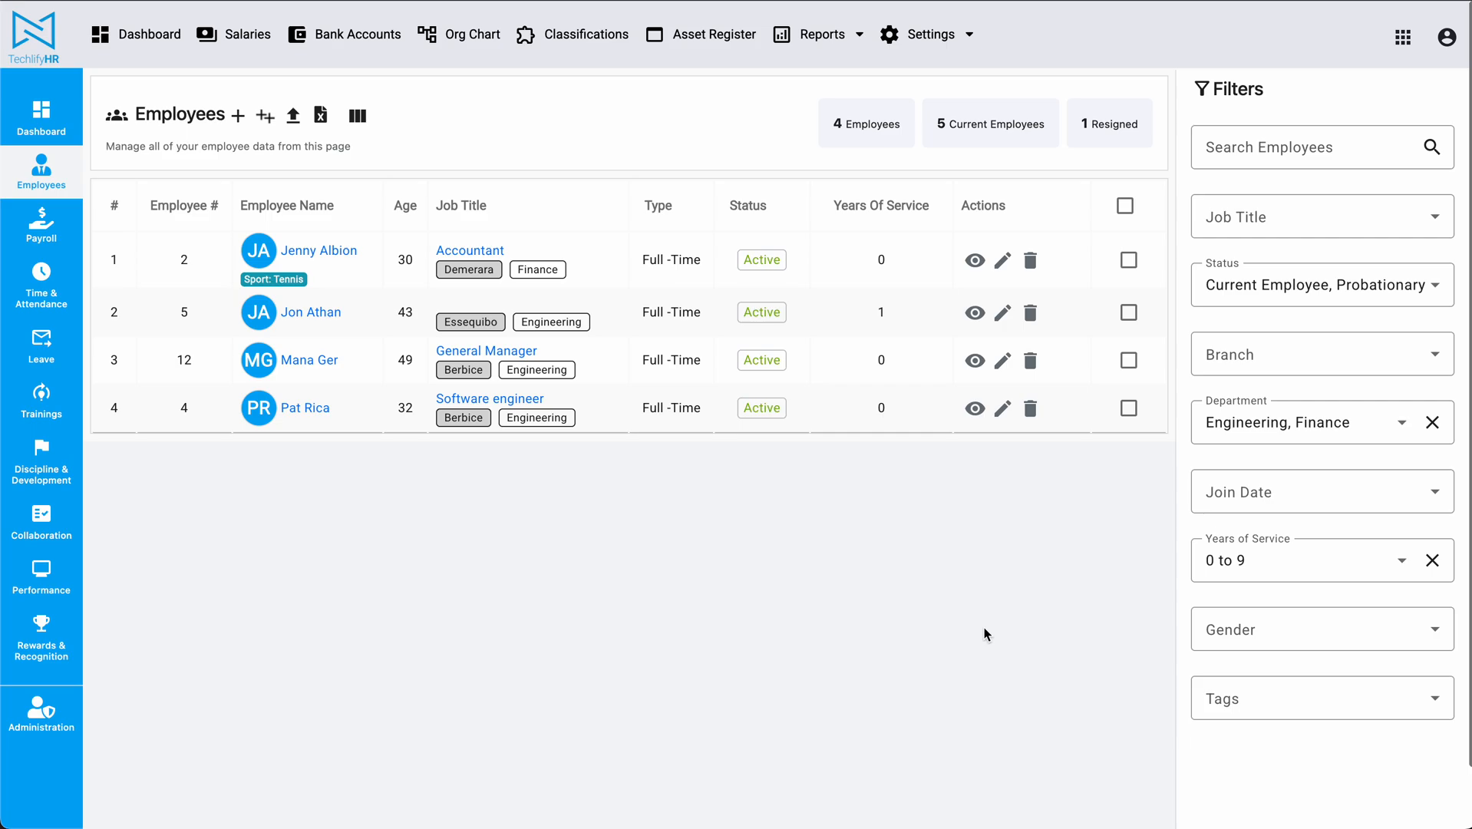
Clear the Department filter and set the employee type of all listed employees to Part - Time
{"action": "left_click", "coordinate": [1440, 430]}
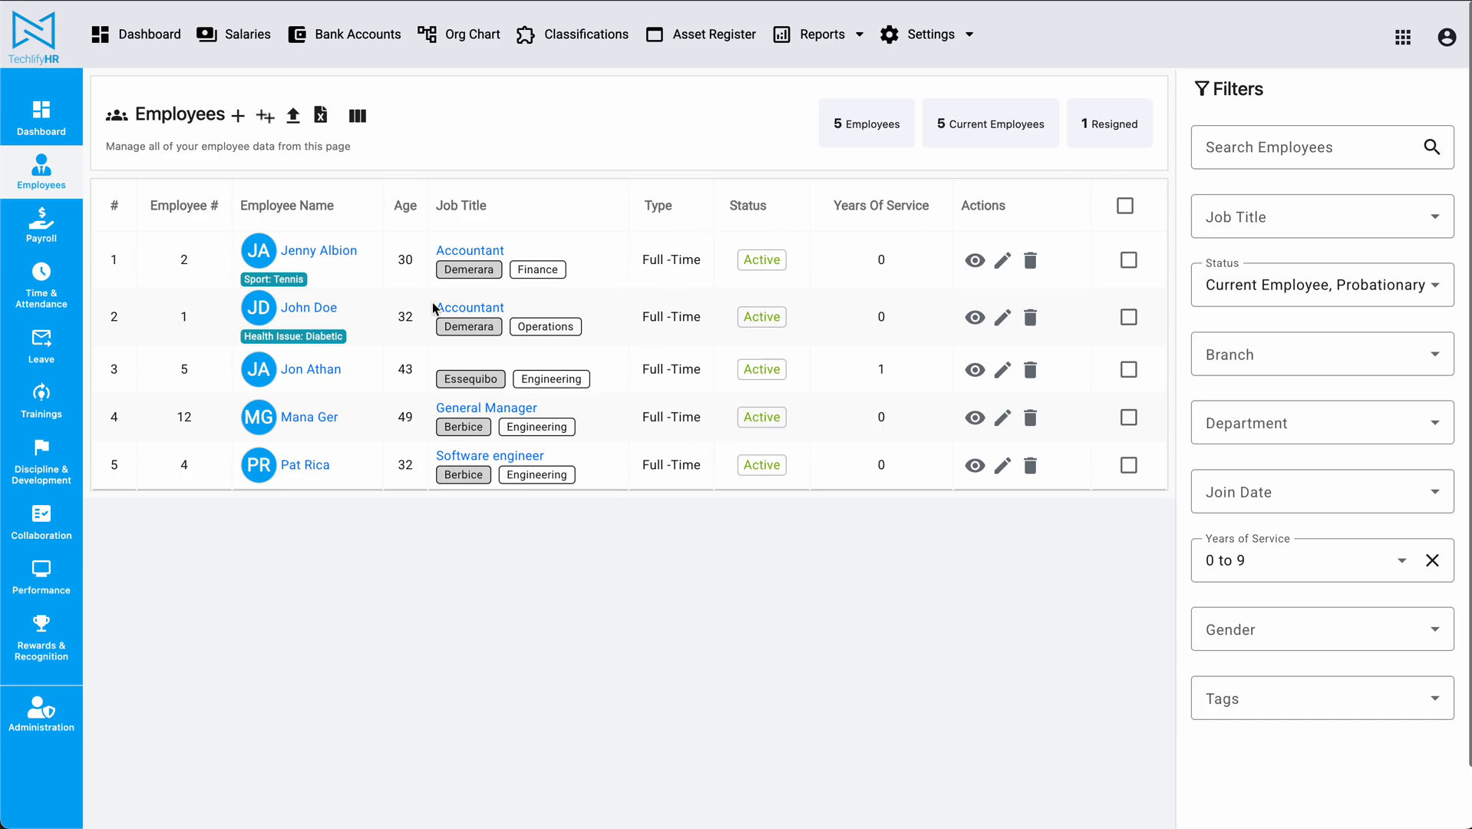
{"action": "left_click", "coordinate": [1125, 205]}
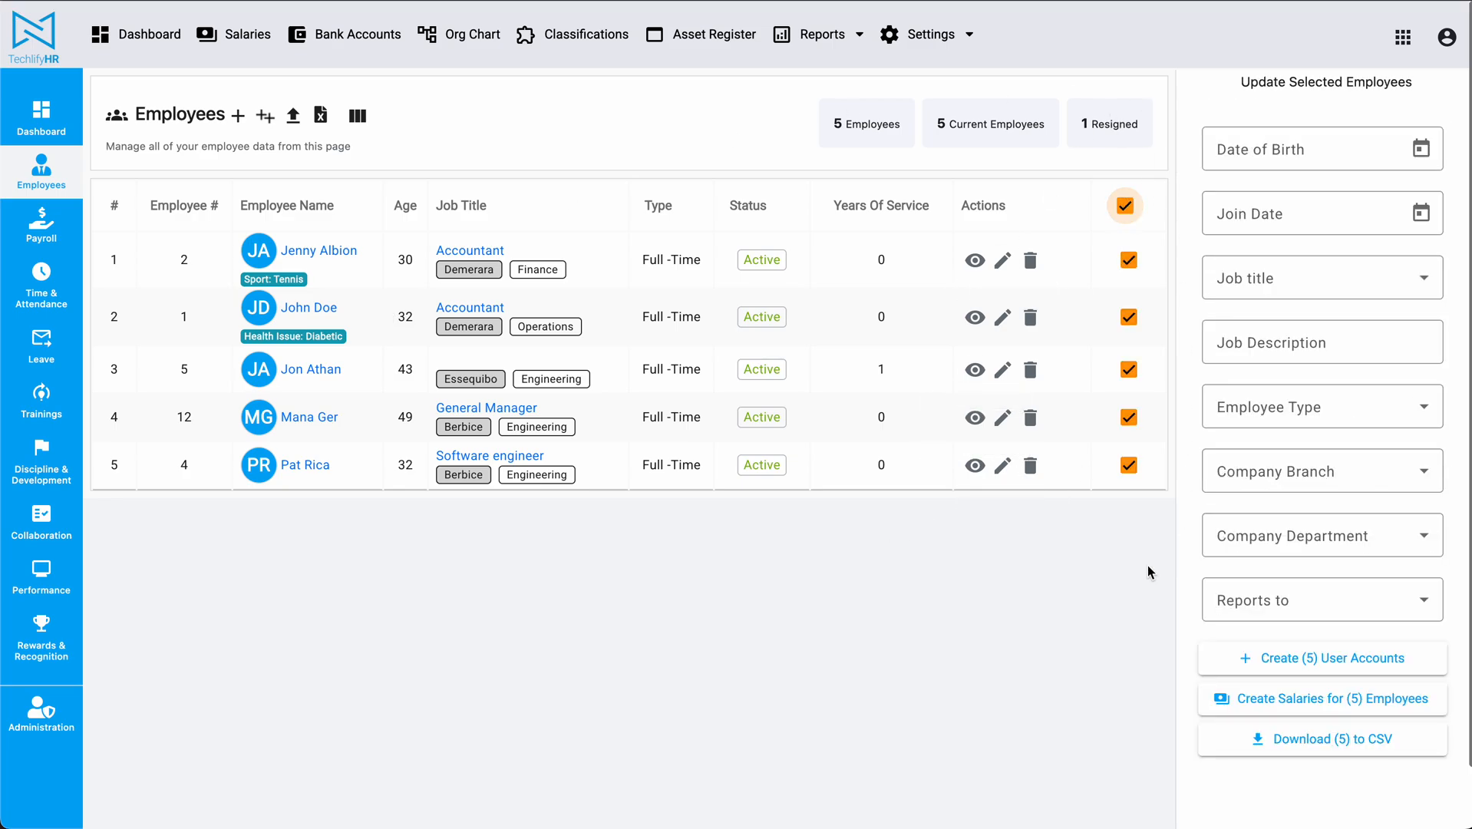
{"action": "left_click", "coordinate": [1351, 415]}
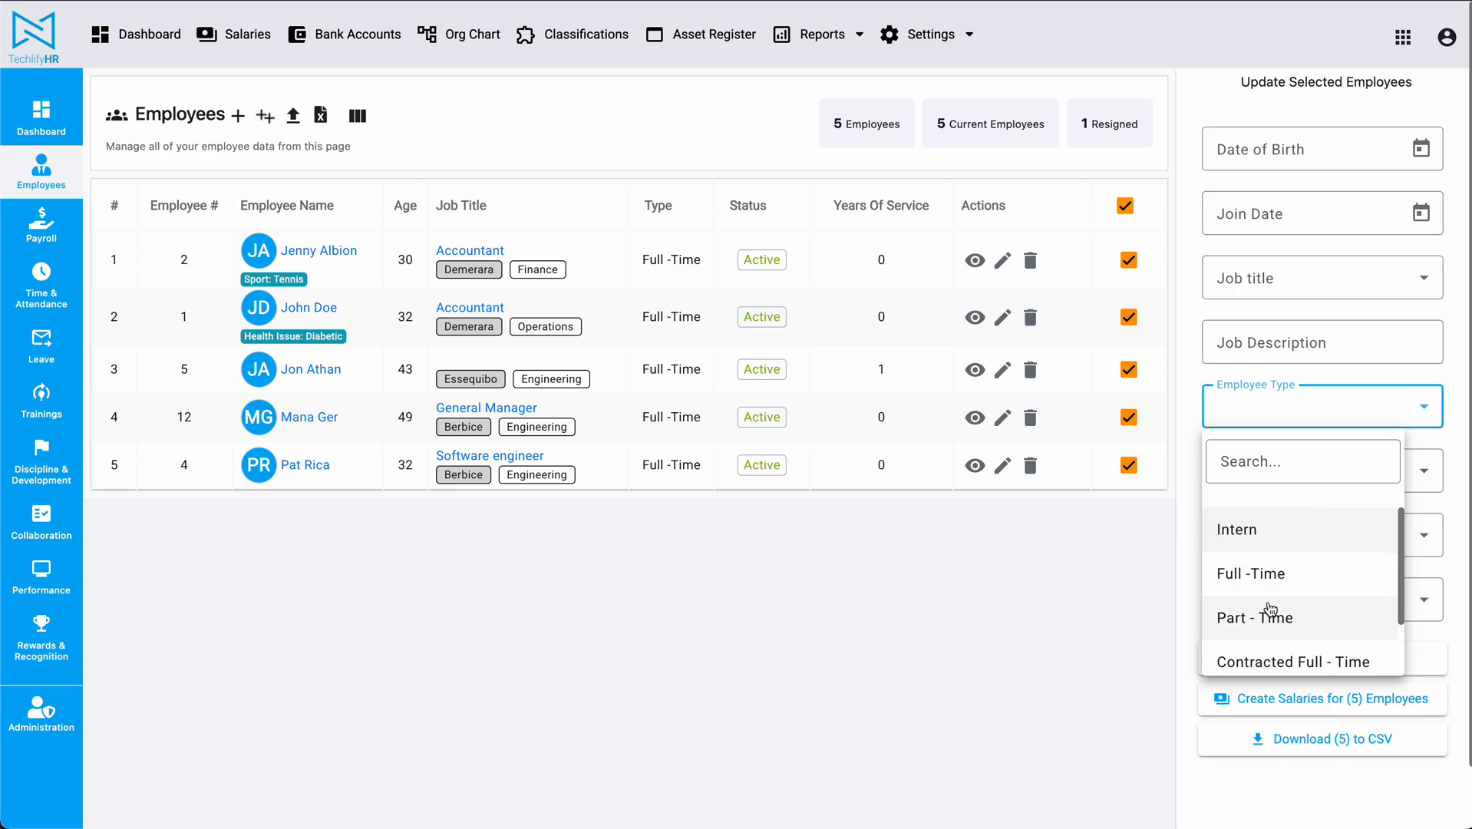
{"action": "left_click", "coordinate": [1268, 611]}
{"action": "left_click", "coordinate": [1421, 409]}
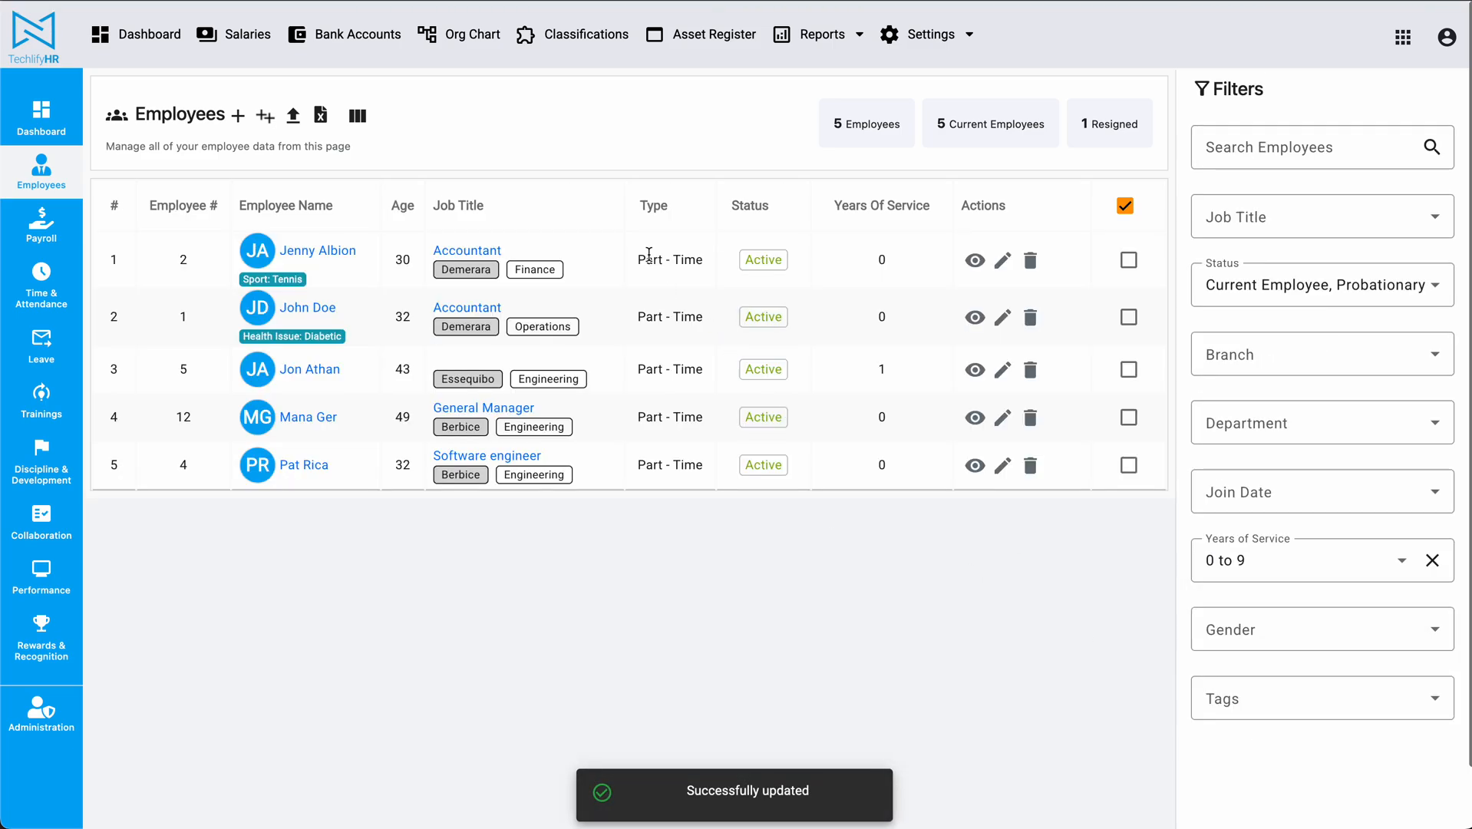
{"action": "left_click_drag", "start_coordinate": [638, 258], "coordinate": [703, 259]}
{"action": "left_click_drag", "start_coordinate": [638, 316], "coordinate": [707, 318]}
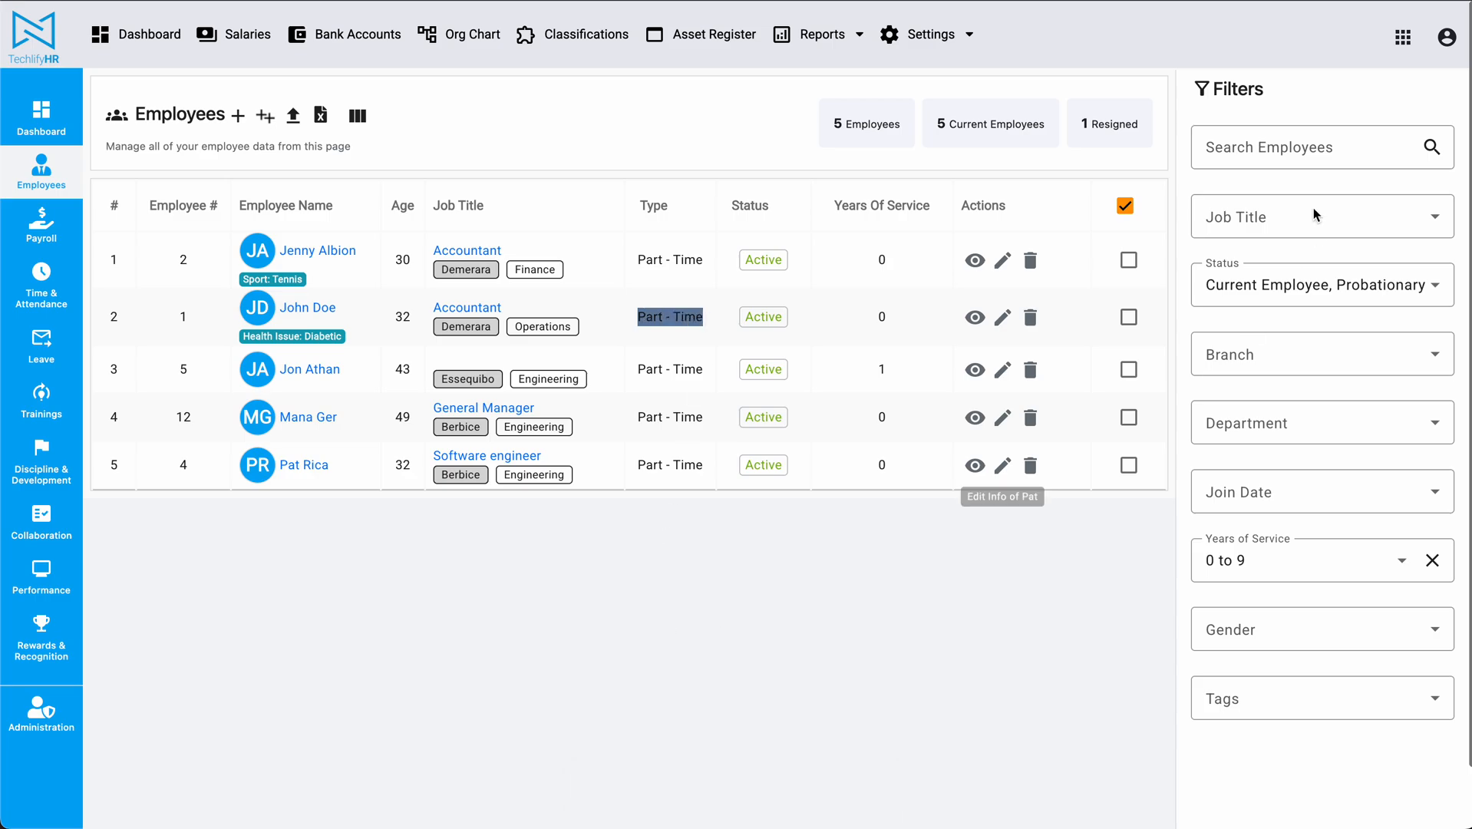
Select all listed employees again and change their employee type to Full -Time
{"action": "left_click", "coordinate": [1123, 205]}
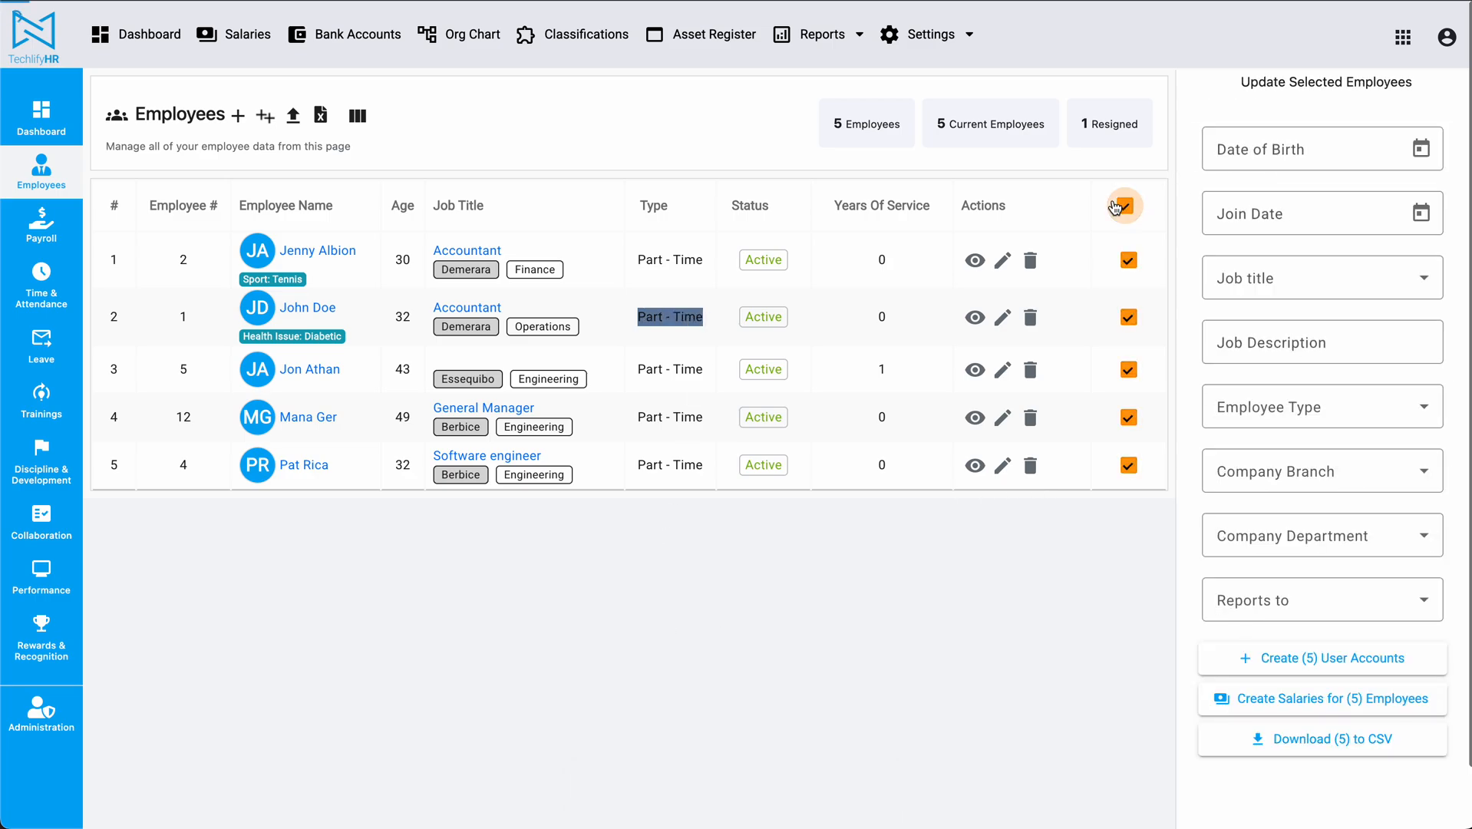
{"action": "left_click", "coordinate": [1341, 419]}
{"action": "left_click", "coordinate": [1269, 576]}
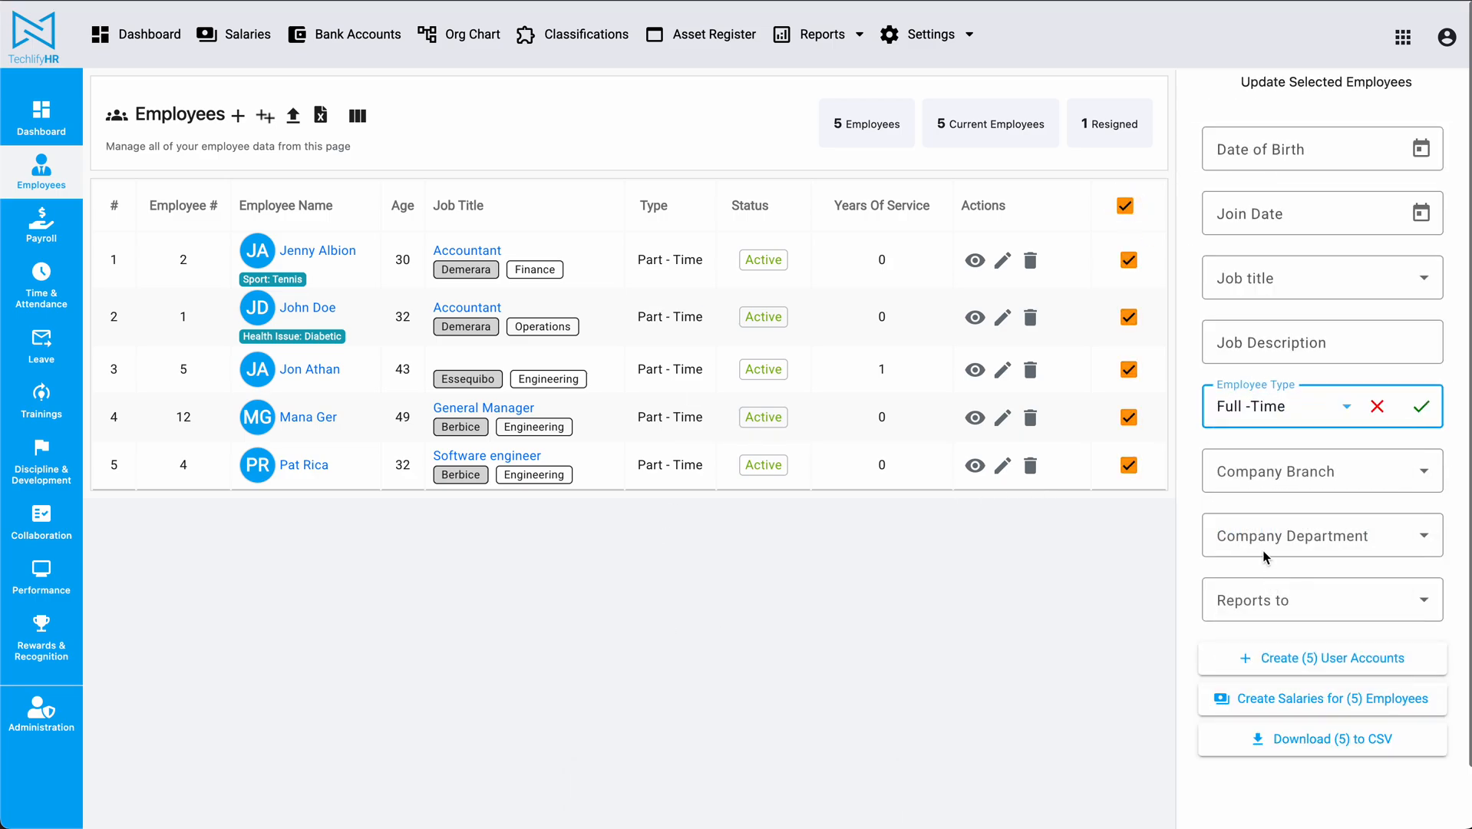
{"action": "left_click", "coordinate": [1423, 405]}
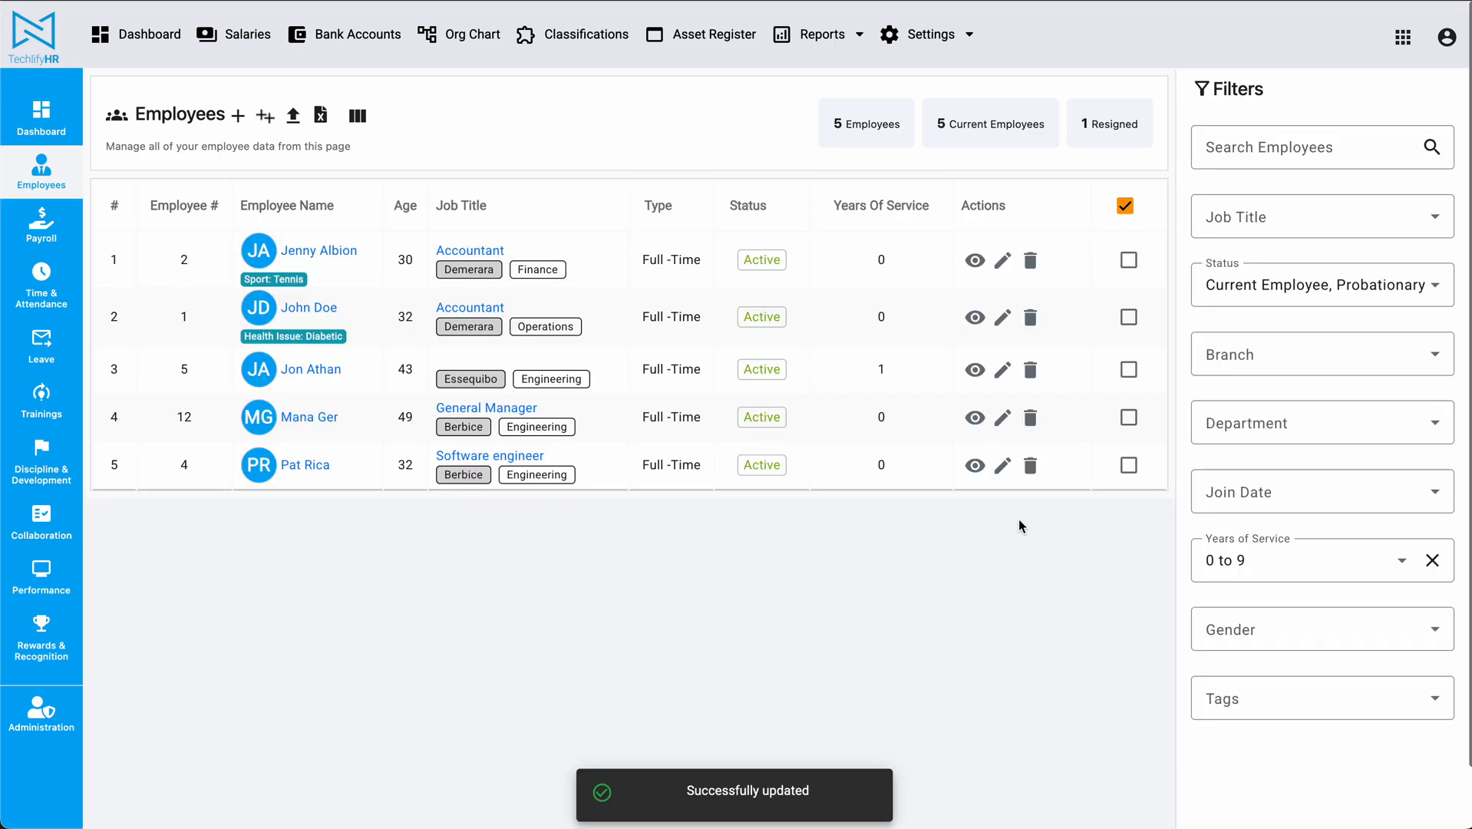
Select every employee except the General Manager and set the General Manager as the person they report to
{"action": "left_click", "coordinate": [1126, 207]}
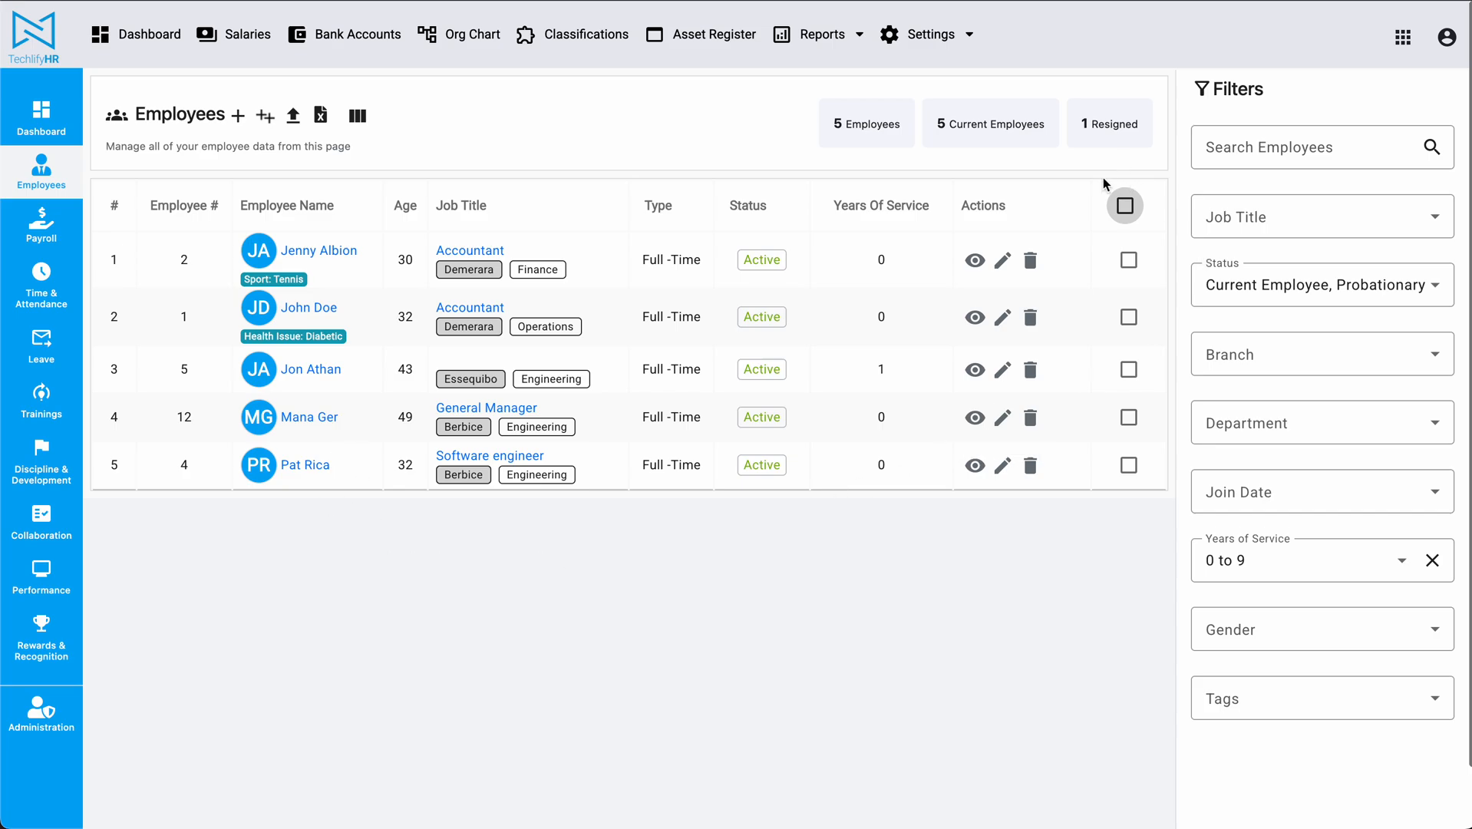
{"action": "left_click", "coordinate": [1125, 206]}
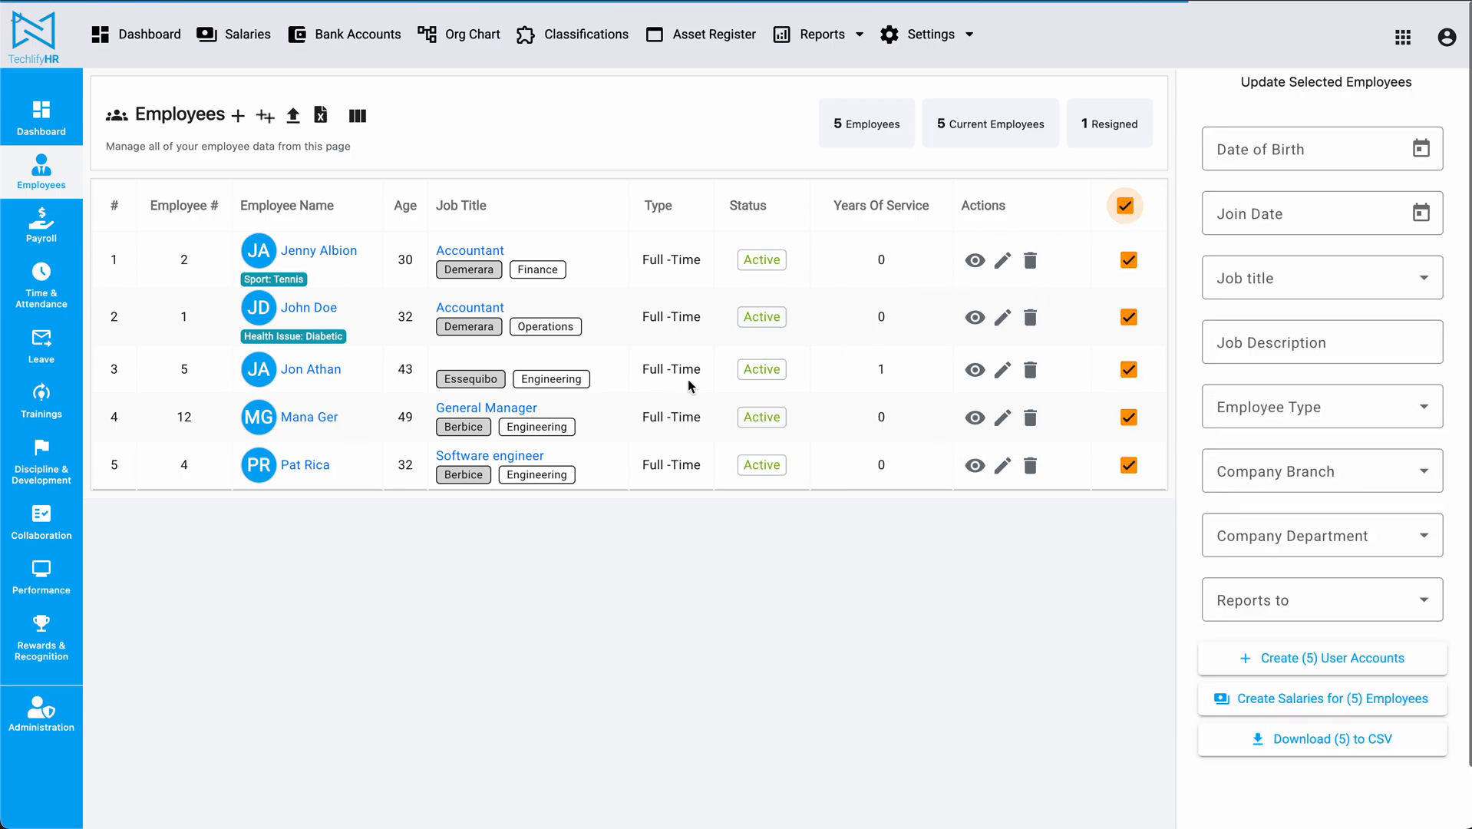
{"action": "left_click", "coordinate": [1128, 417]}
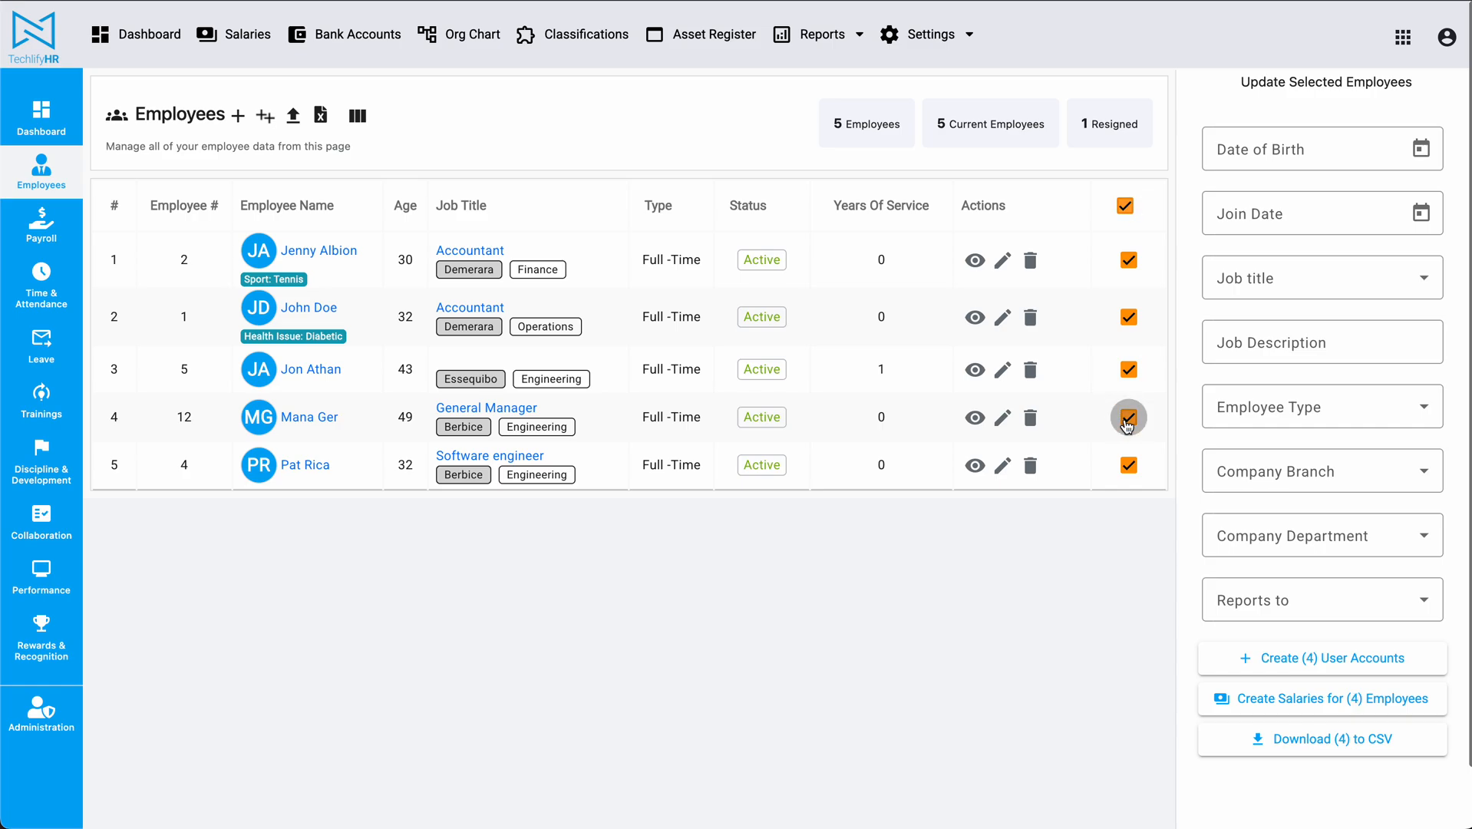
{"action": "left_click", "coordinate": [1424, 599]}
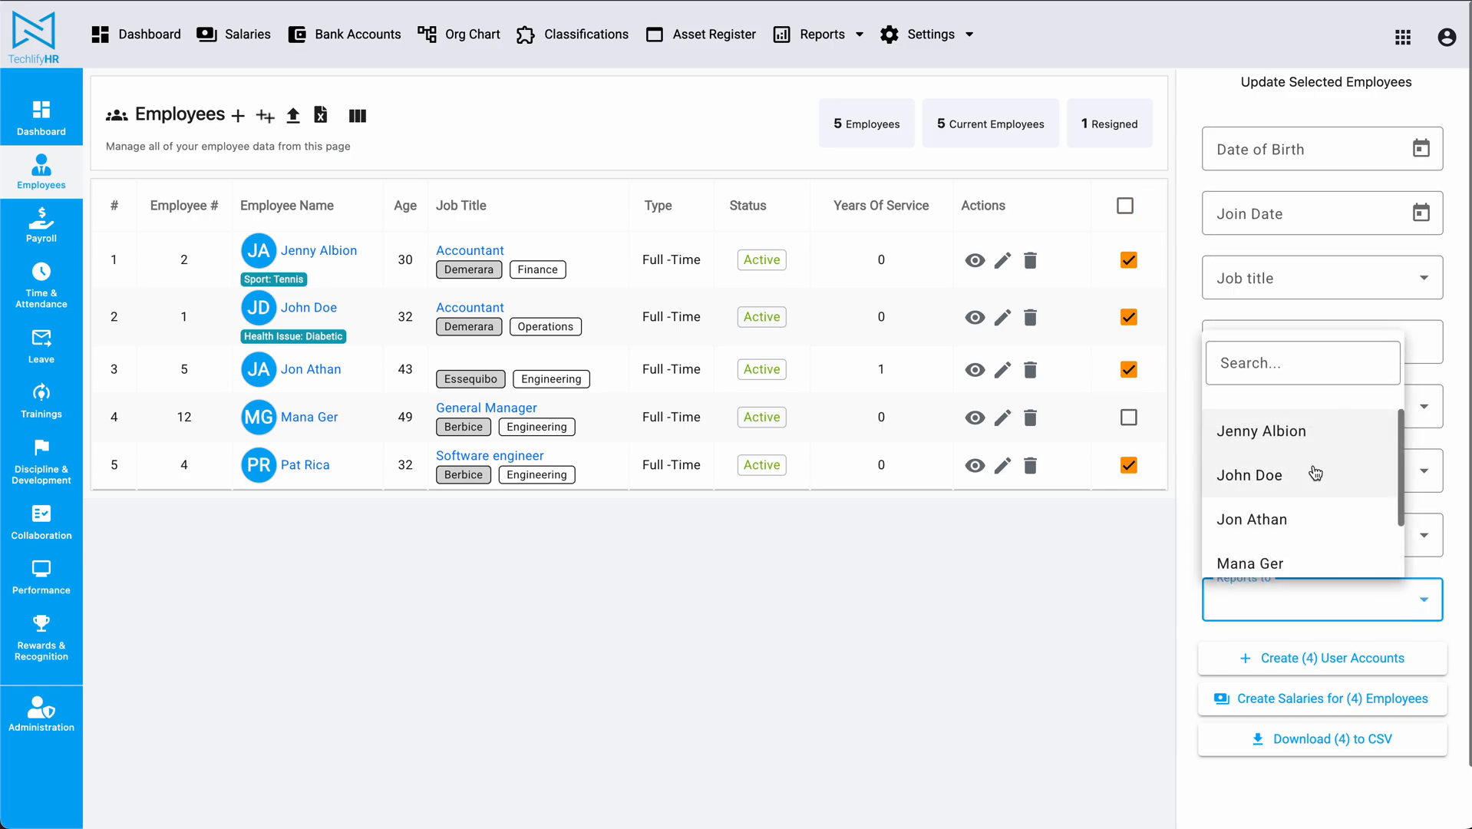
{"action": "scroll", "coordinate": [1315, 472], "scroll_direction": "down", "scroll_amount": 1}
{"action": "left_click", "coordinate": [1263, 508]}
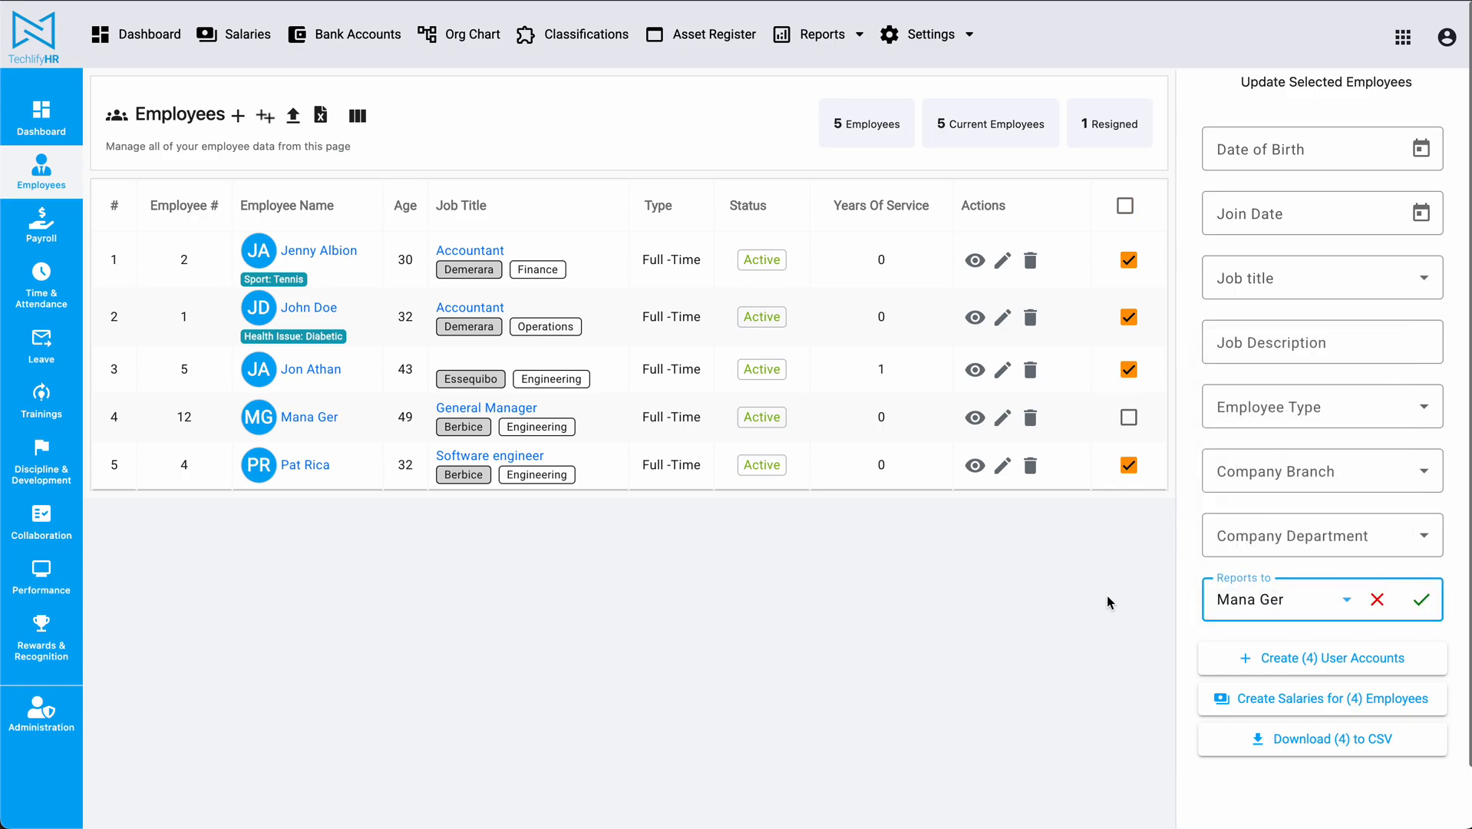
{"action": "left_click", "coordinate": [1422, 600]}
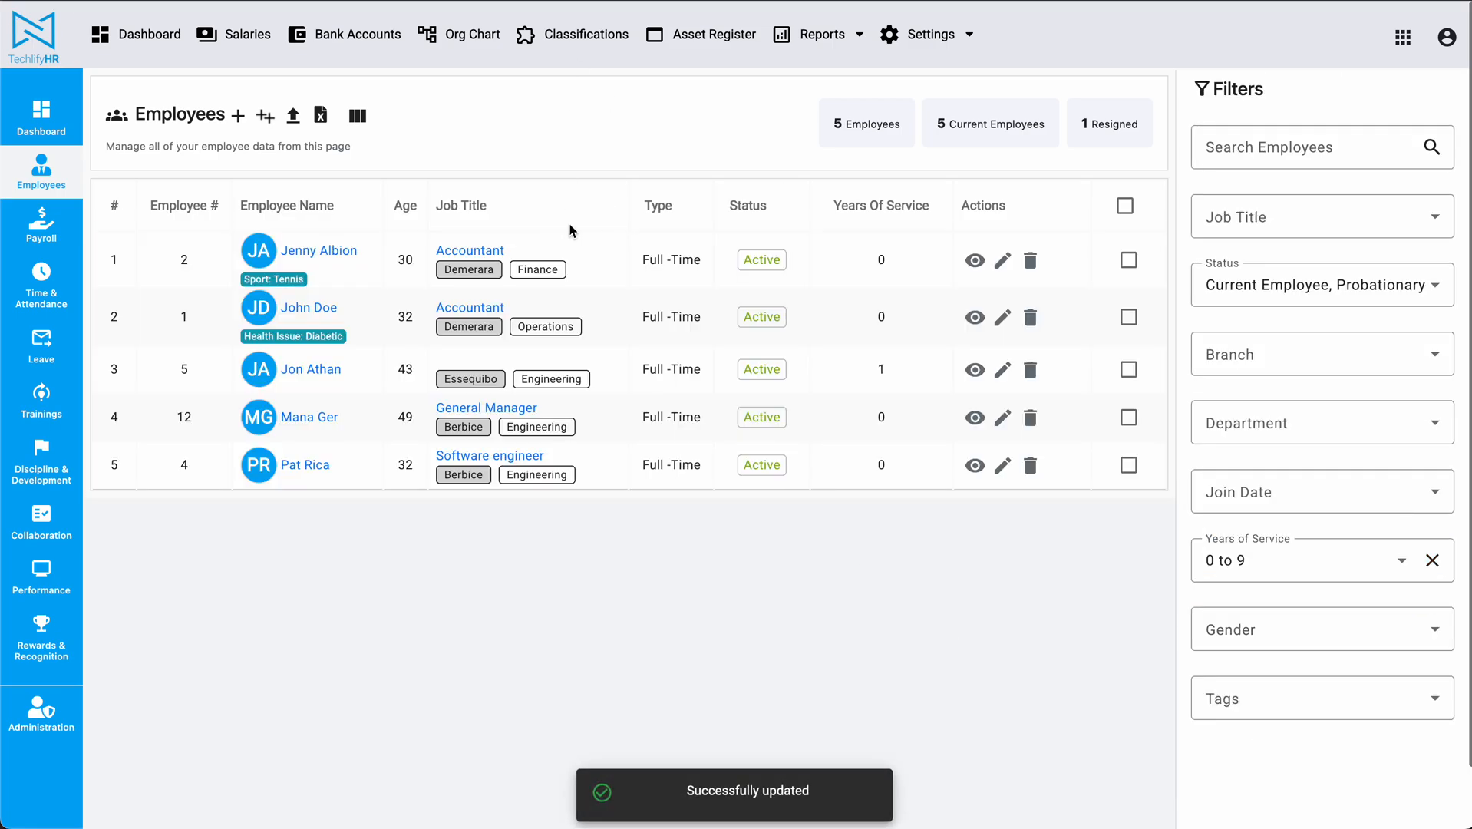
Check the Reports to entry in the profile of the Operations accountant and return to the employee list
{"action": "left_click", "coordinate": [974, 320]}
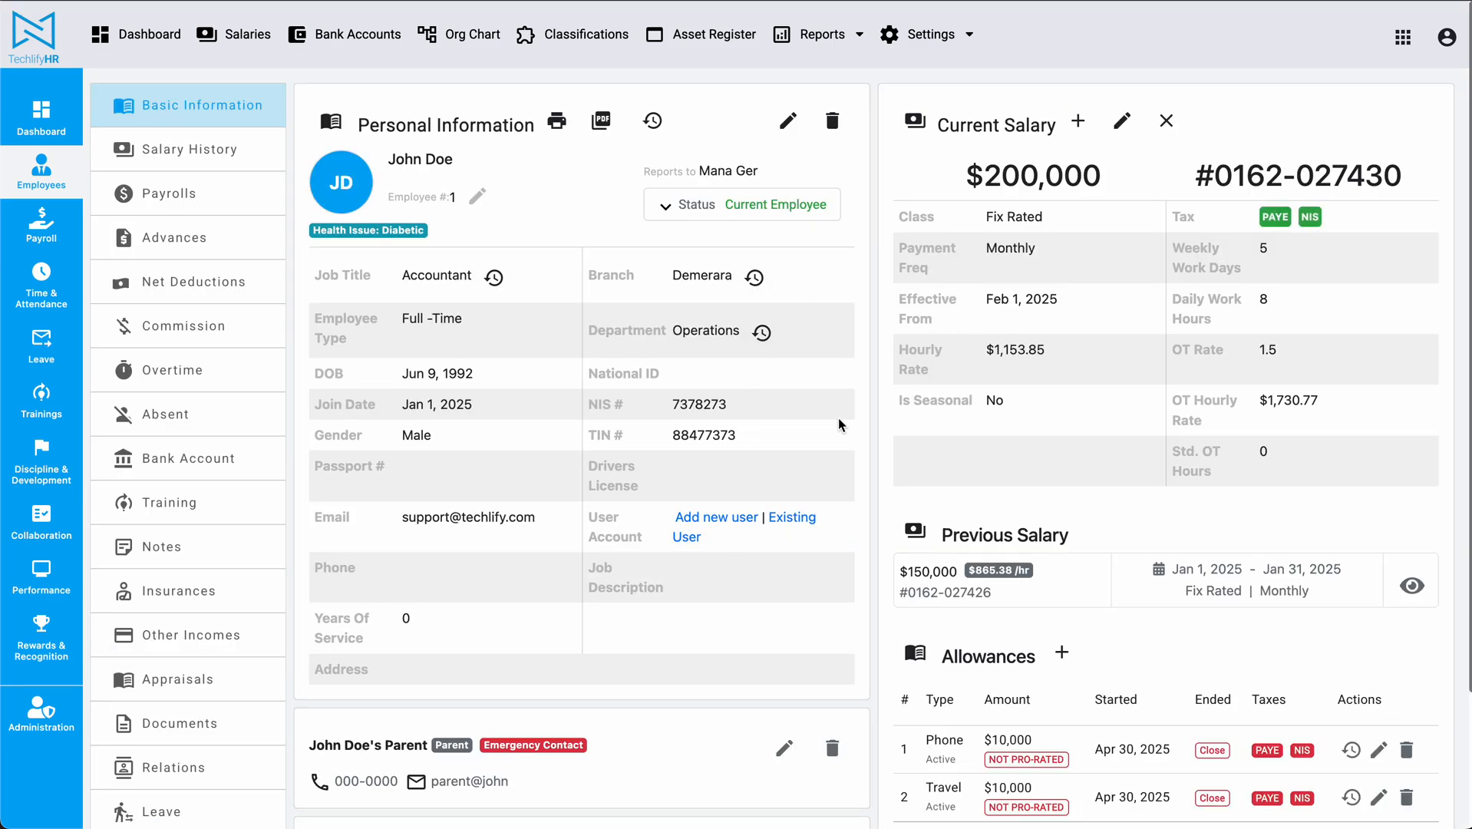
{"action": "left_click_drag", "start_coordinate": [647, 165], "coordinate": [803, 175]}
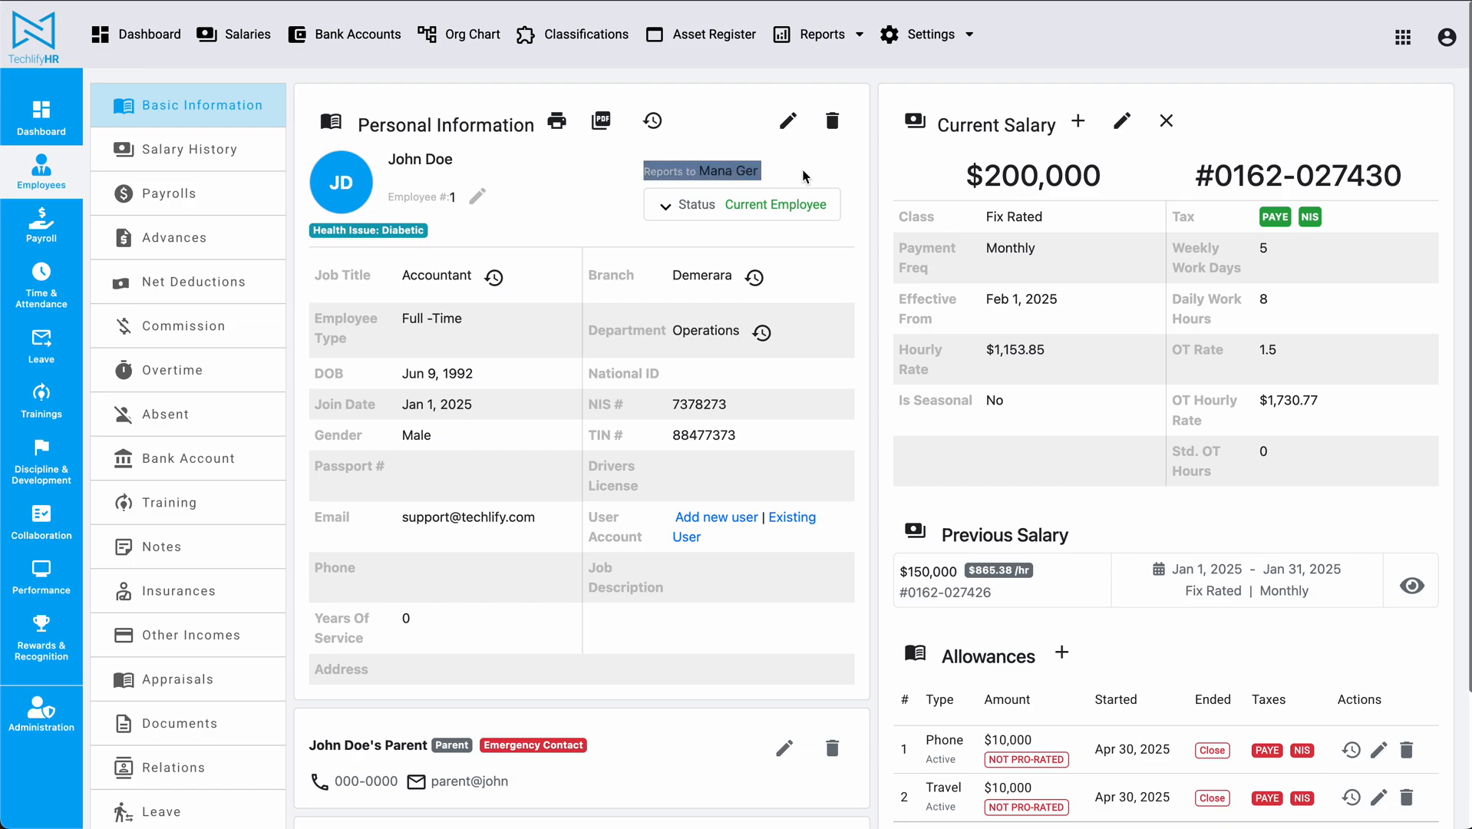
{"action": "left_click", "coordinate": [37, 171]}
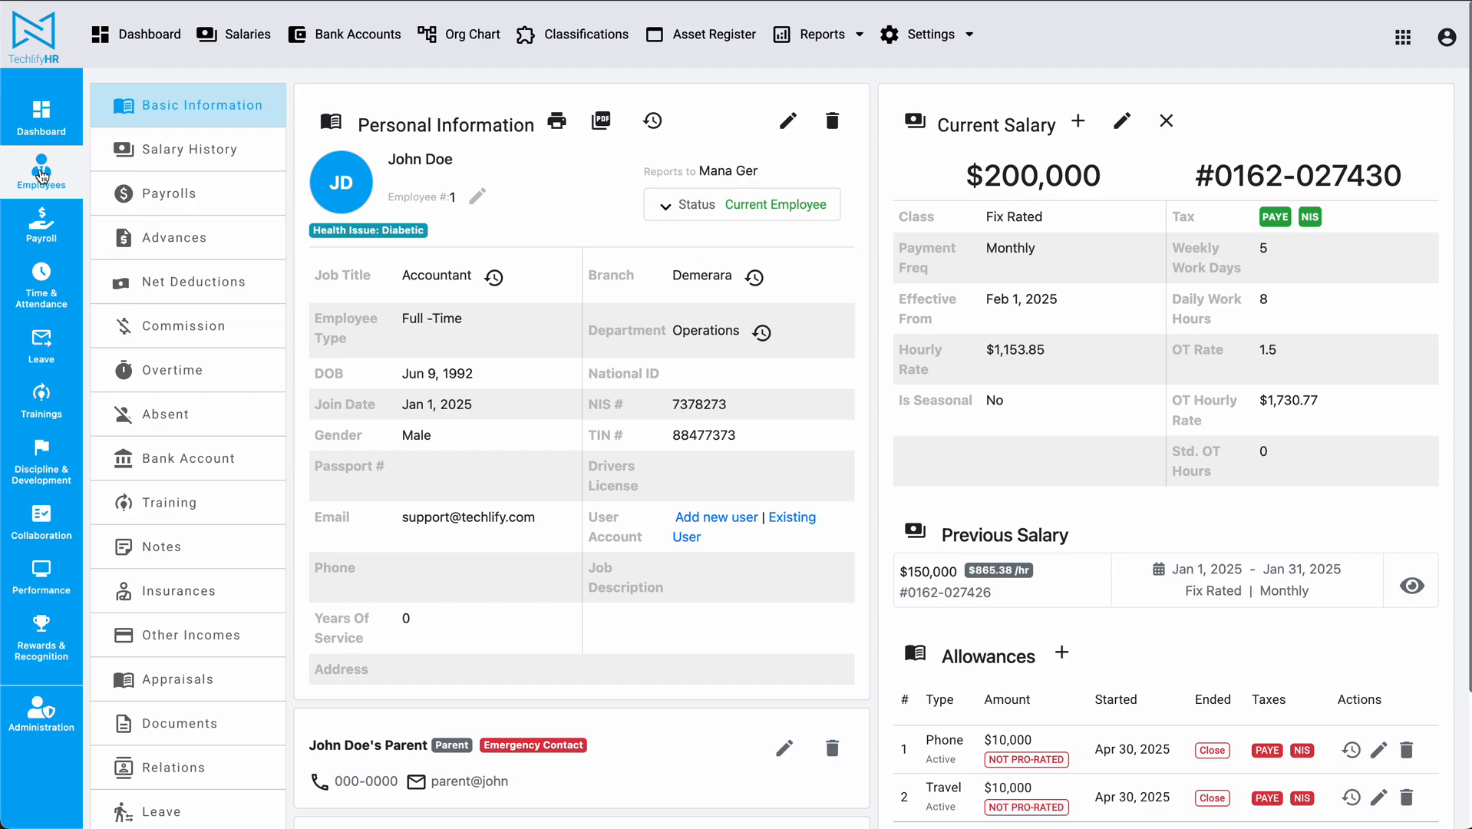